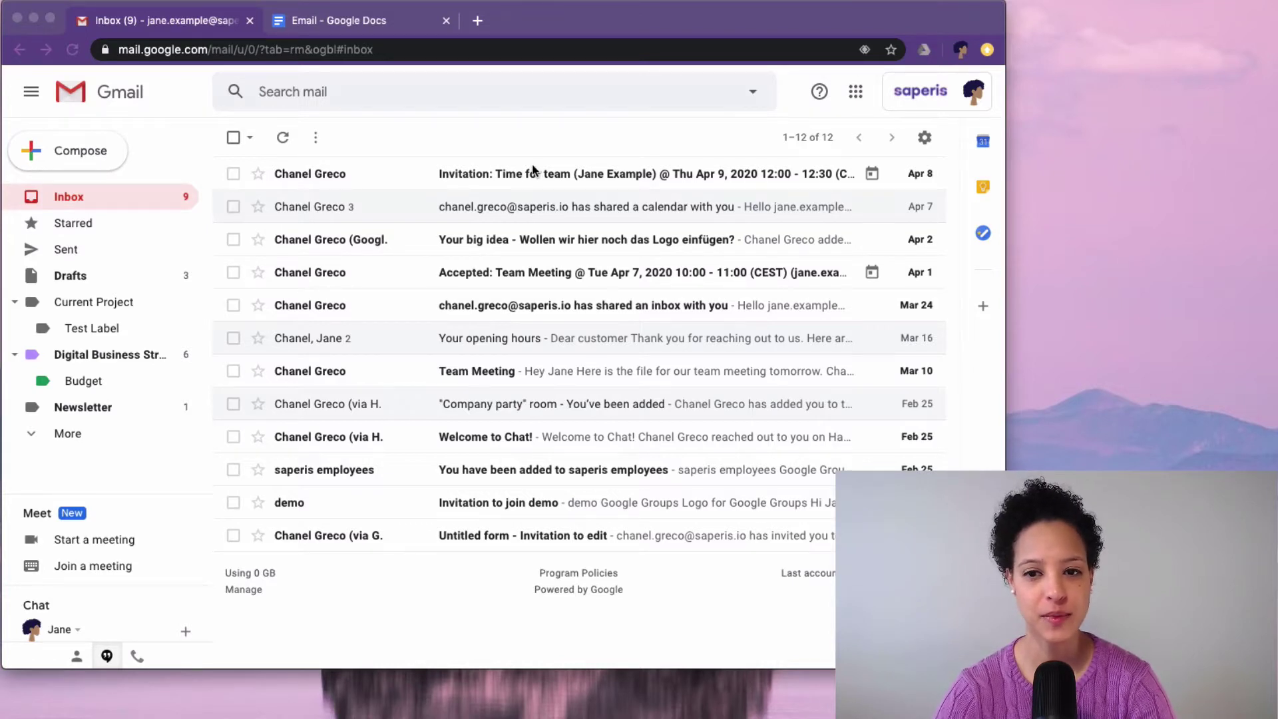
- Open and close a new message draft, then open the full Gmail settings
{"action": "left_click", "coordinate": [57, 151]}
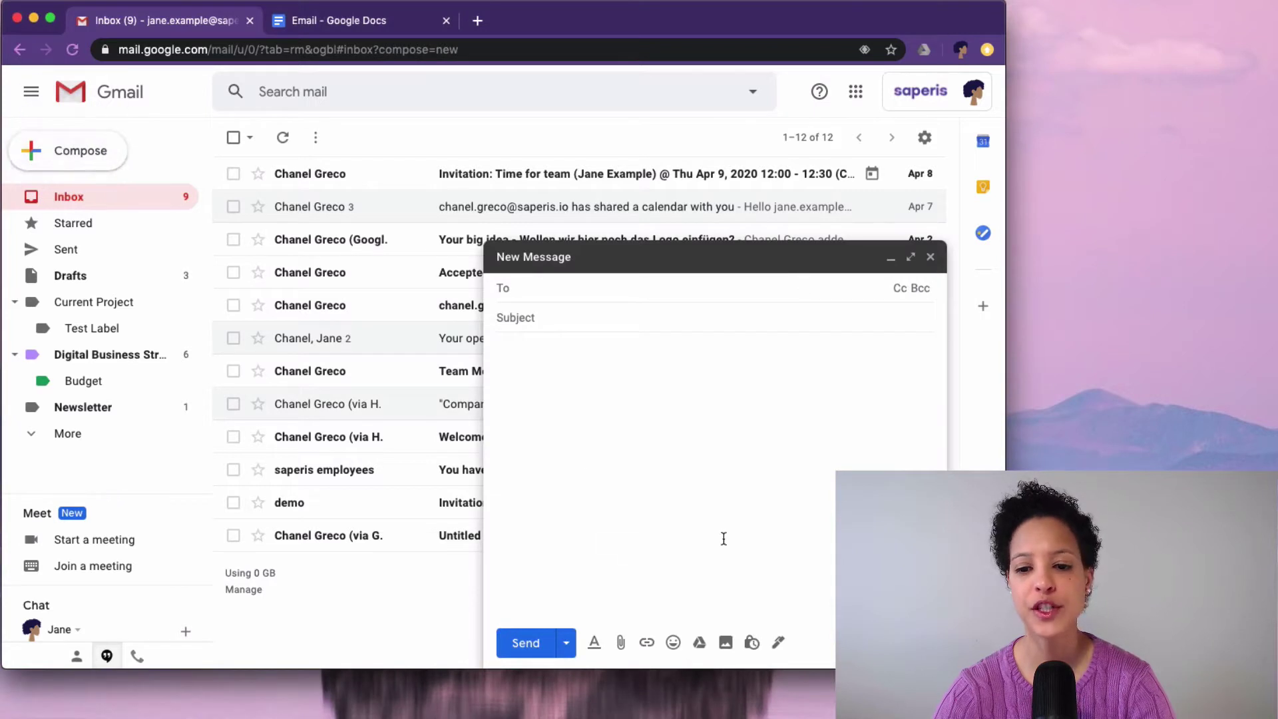
{"action": "left_click", "coordinate": [930, 257]}
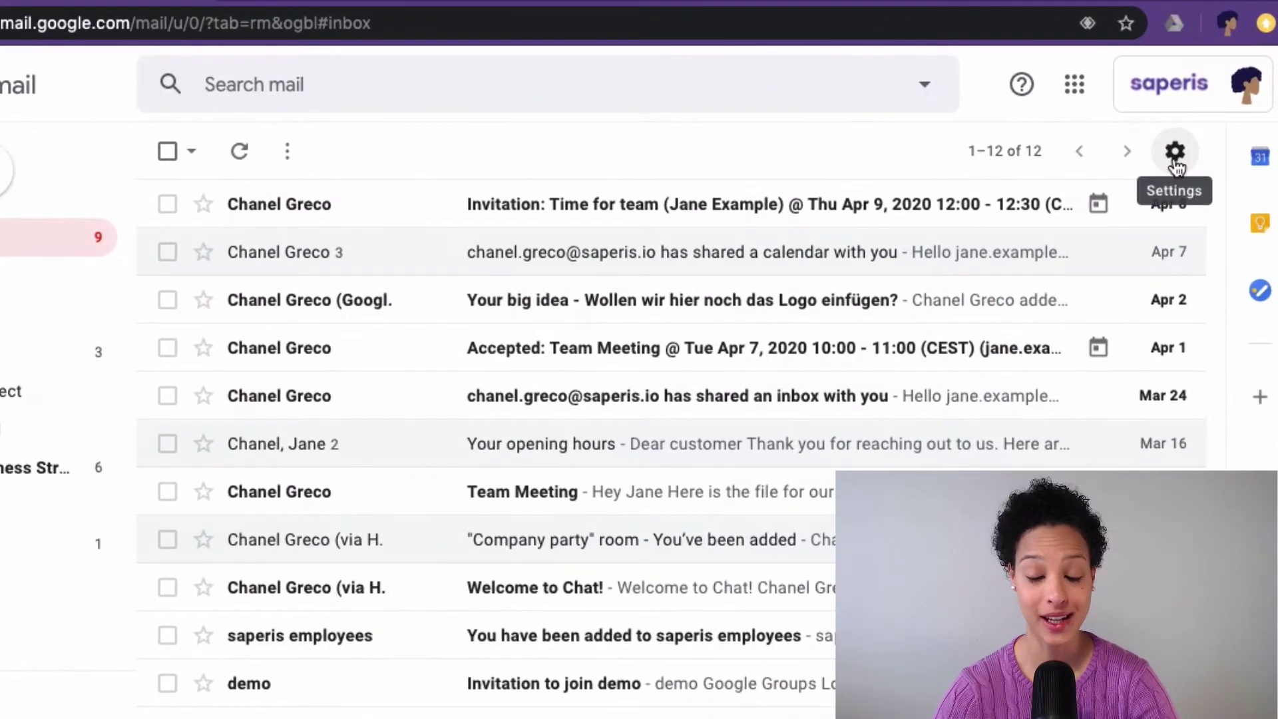
{"action": "left_click", "coordinate": [1175, 159]}
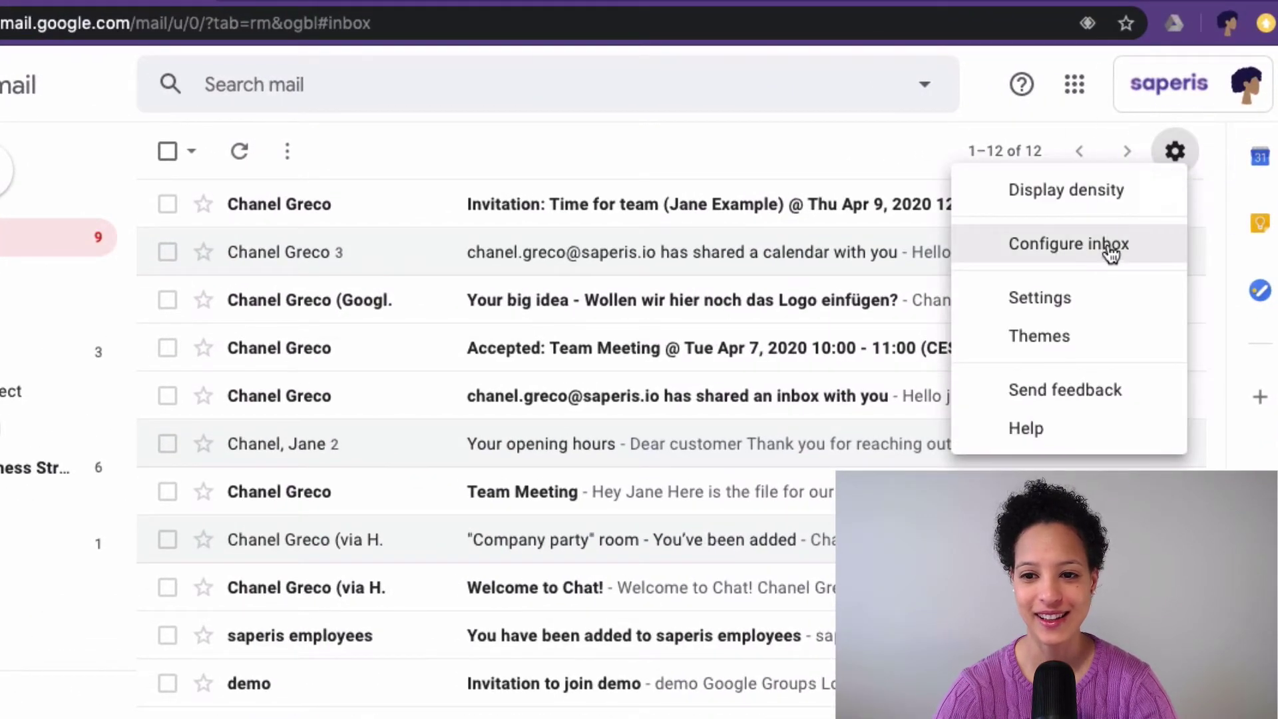
{"action": "left_click", "coordinate": [1102, 310]}
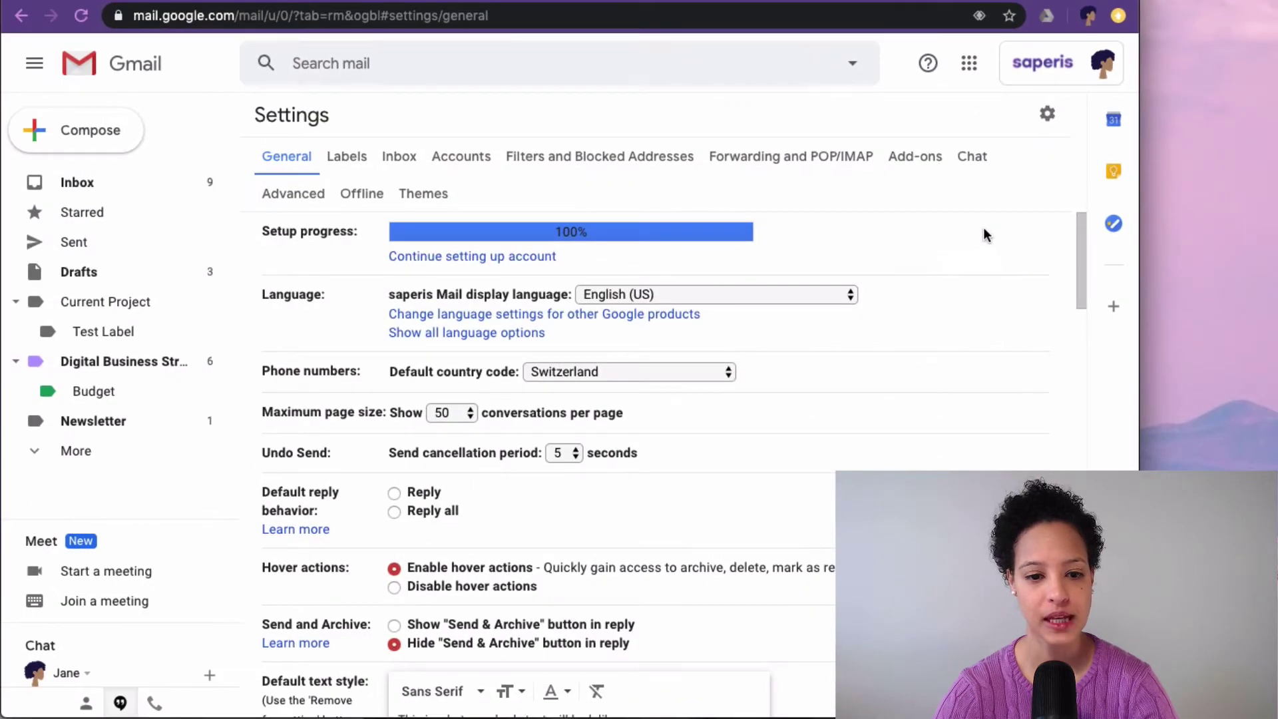
- Scroll the General tab to the Signature section, which has no signatures yet
{"action": "scroll", "coordinate": [961, 317], "scroll_direction": "down", "scroll_amount": 8}
{"action": "scroll", "coordinate": [961, 318], "scroll_direction": "down", "scroll_amount": 15}
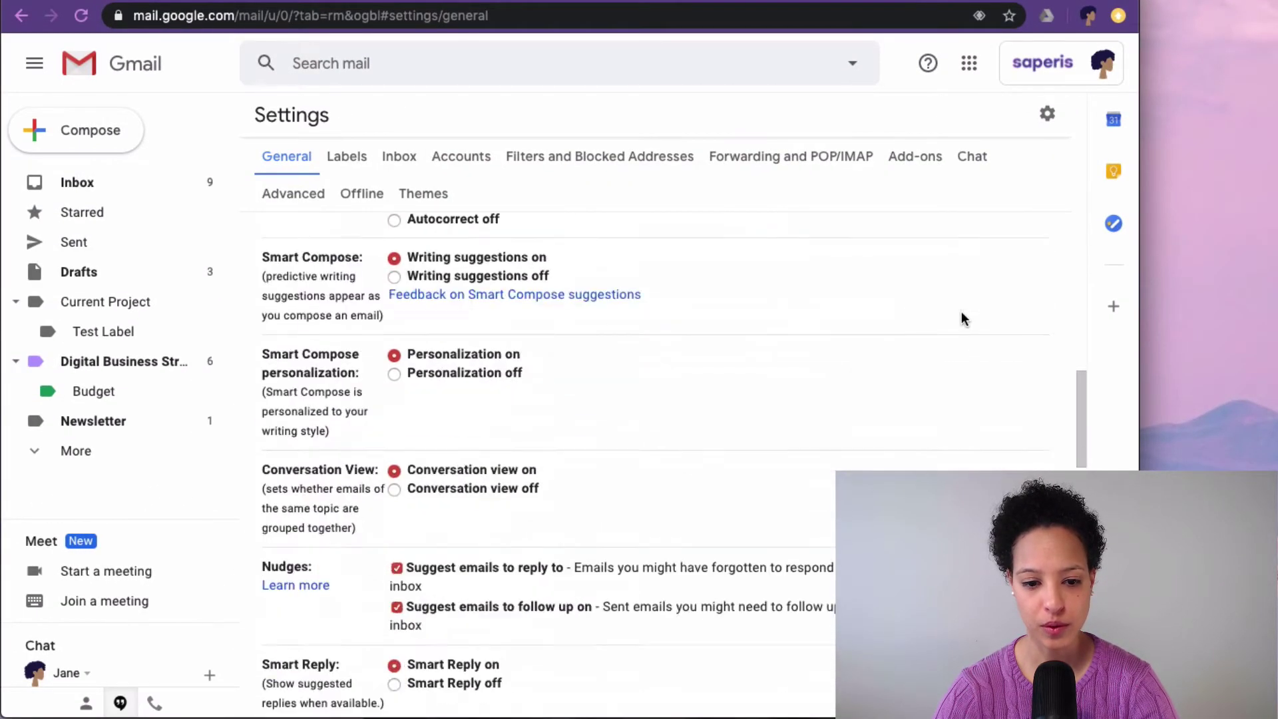
{"action": "scroll", "coordinate": [962, 317], "scroll_direction": "down", "scroll_amount": 11}
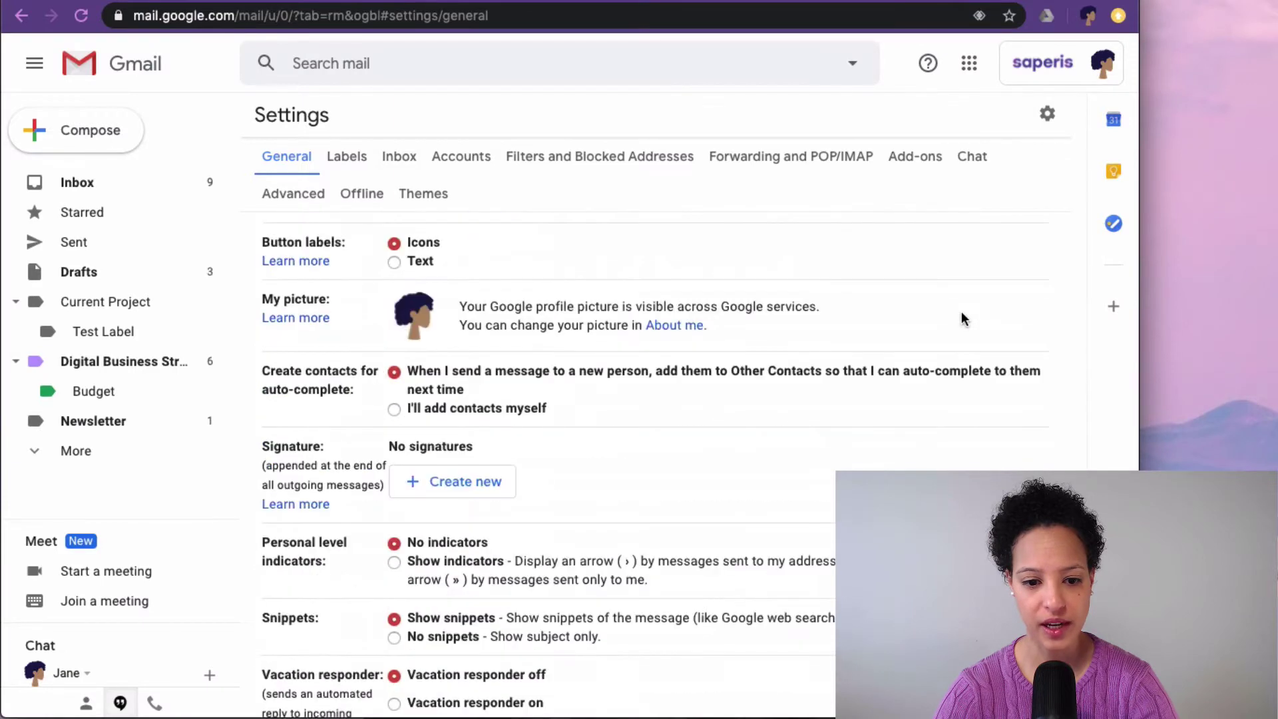
{"action": "scroll", "coordinate": [962, 318], "scroll_direction": "up", "scroll_amount": 4}
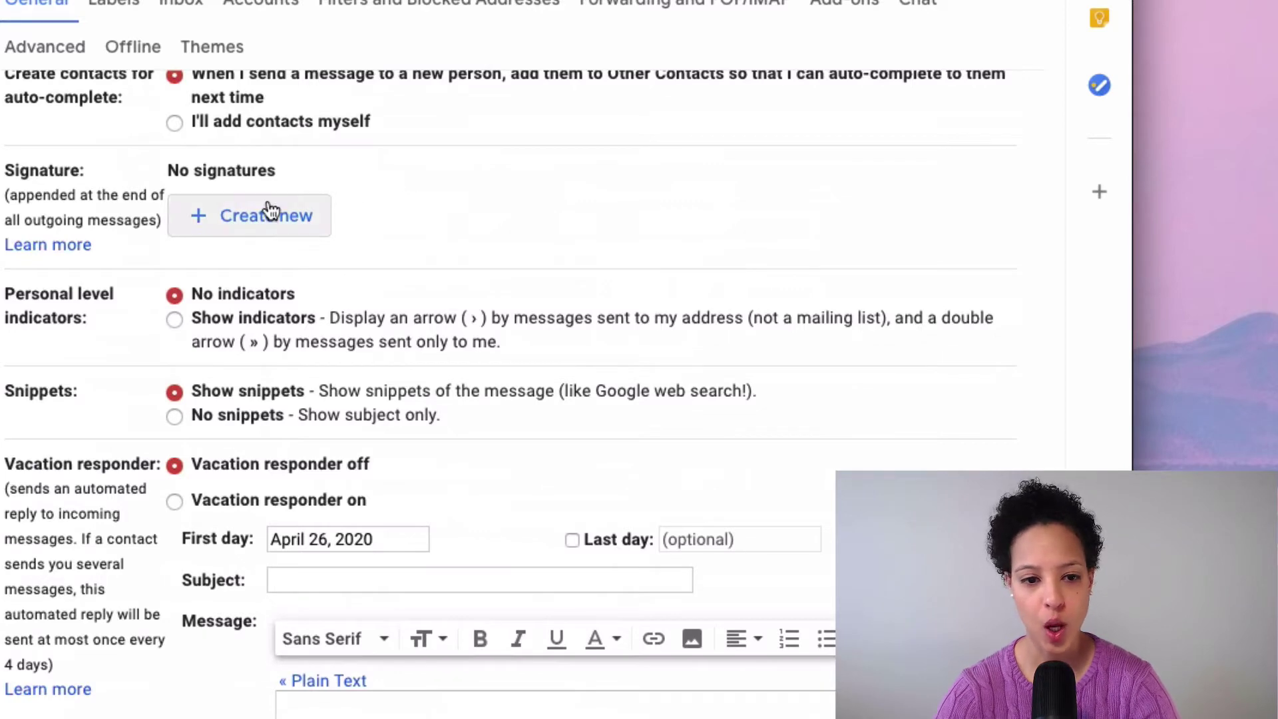
- Create a new signature named 'Outside Organization' and place the caret in its empty editor
{"action": "left_click", "coordinate": [254, 228]}
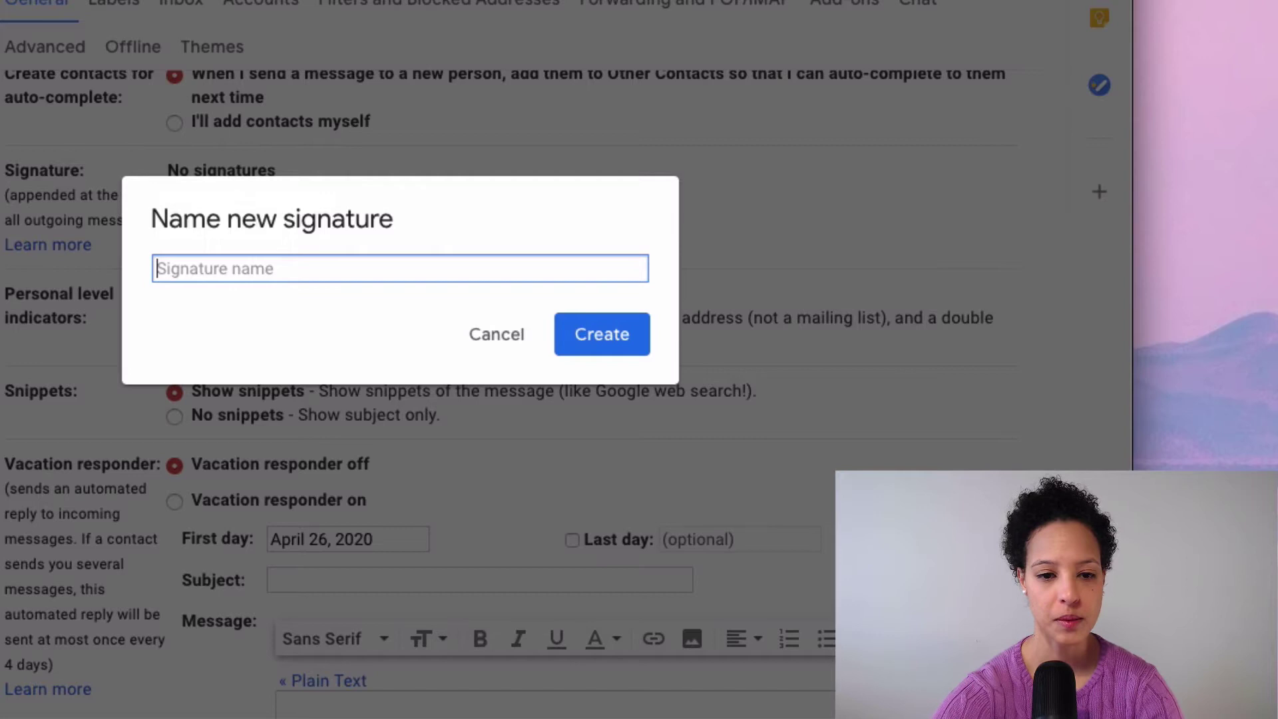
{"action": "type", "text": "Outsid"}
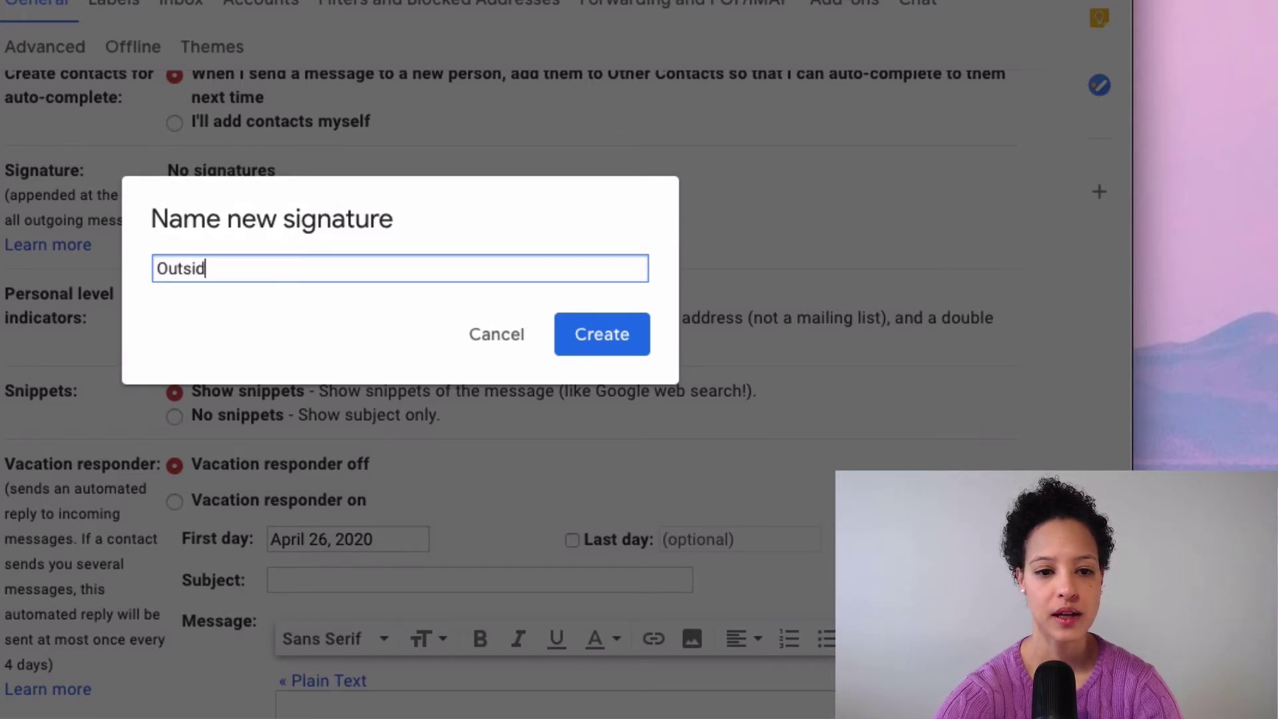
{"action": "type", "text": "e O"}
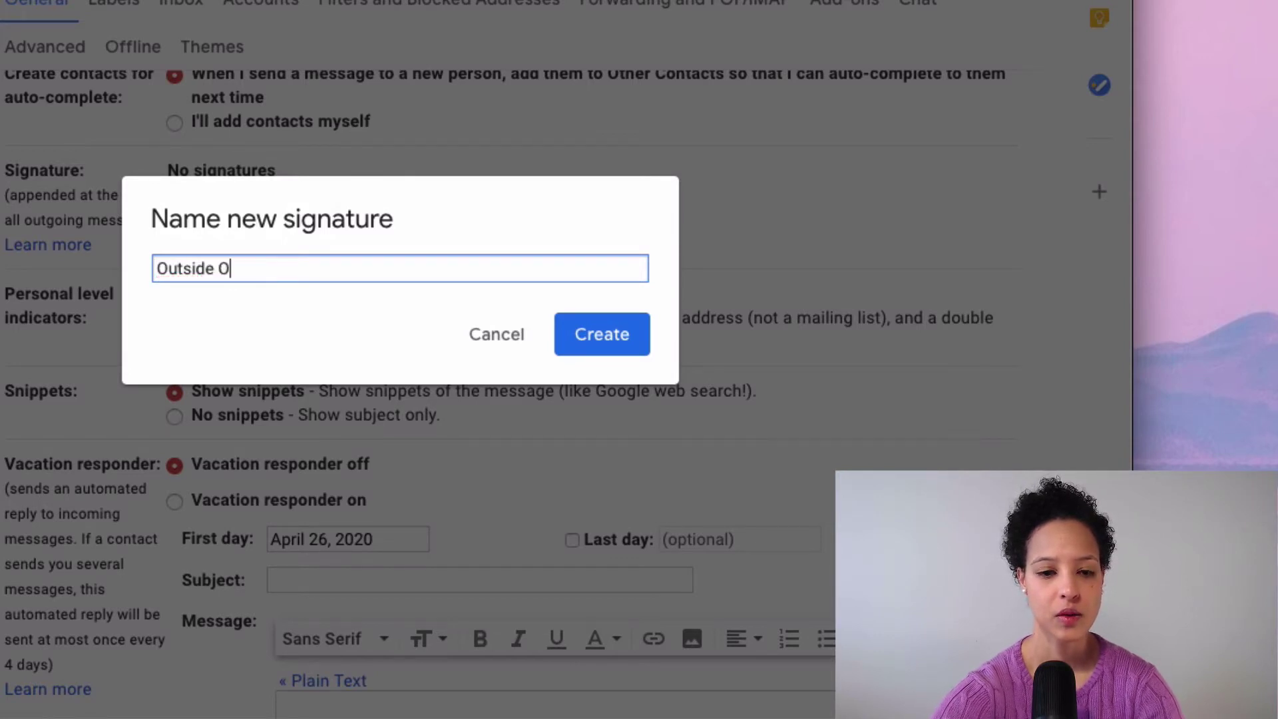
{"action": "type", "text": "rganization"}
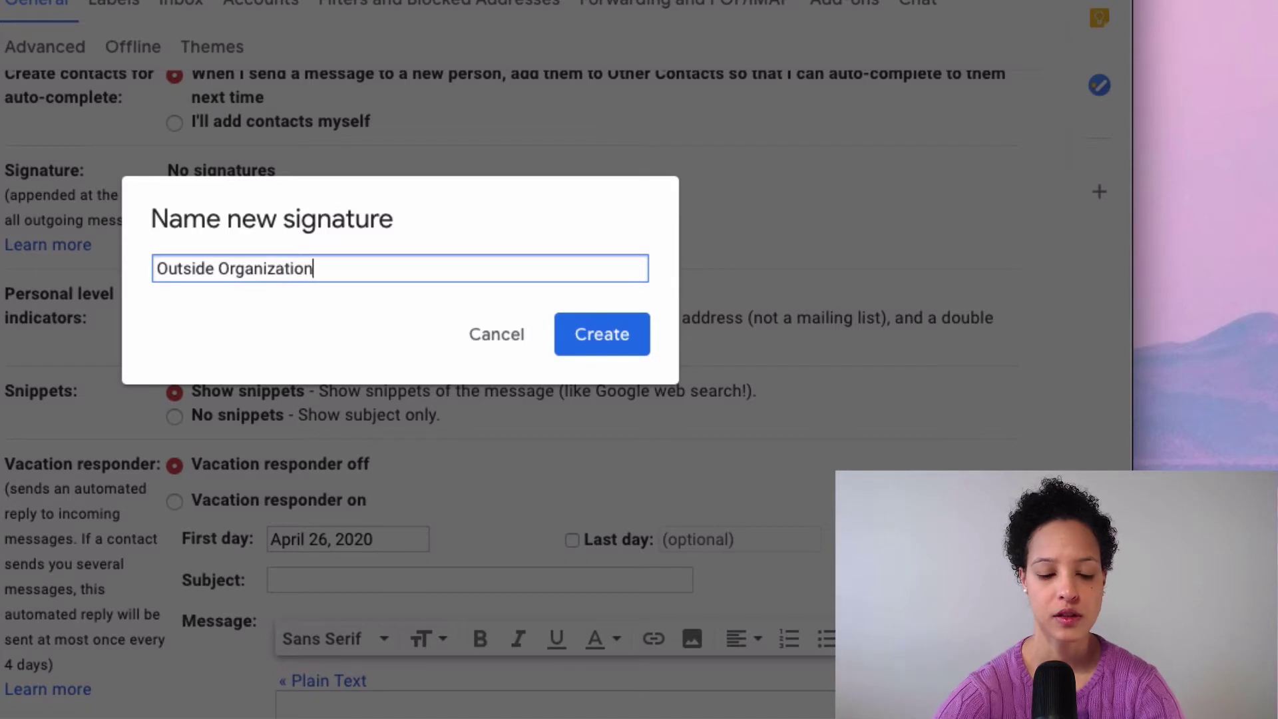
{"action": "key", "text": "Return"}
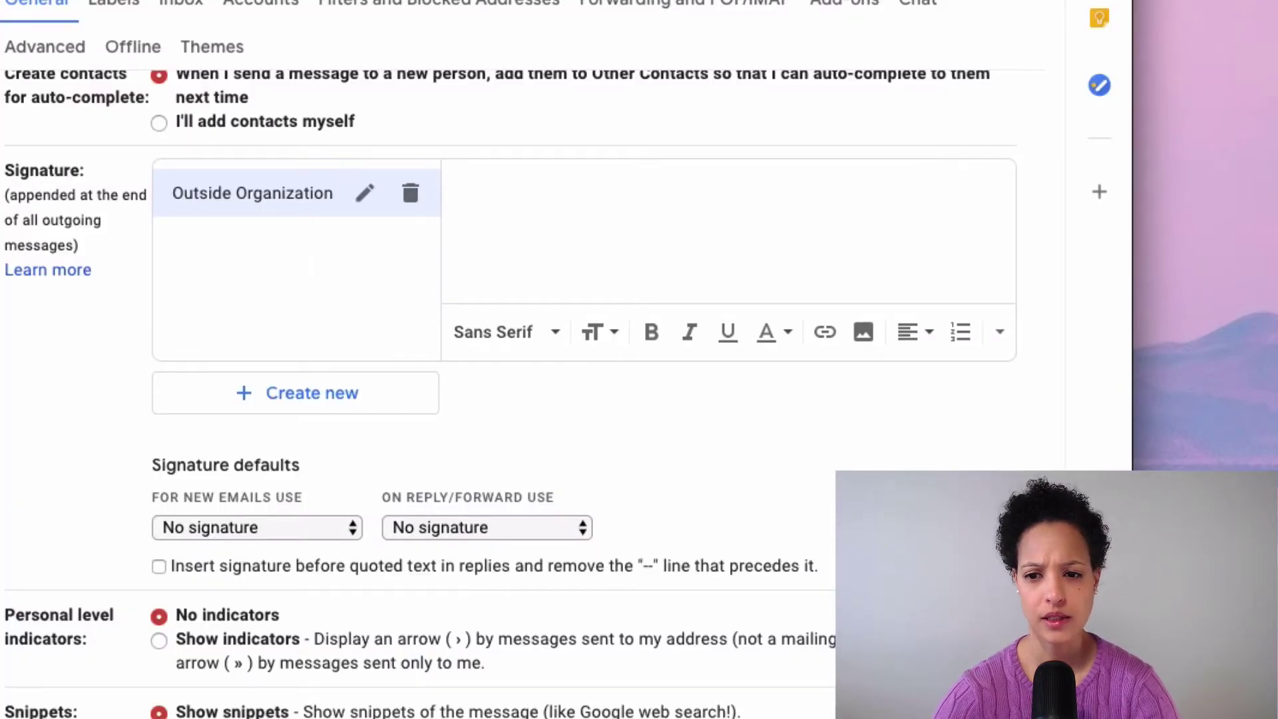
{"action": "left_click", "coordinate": [501, 205]}
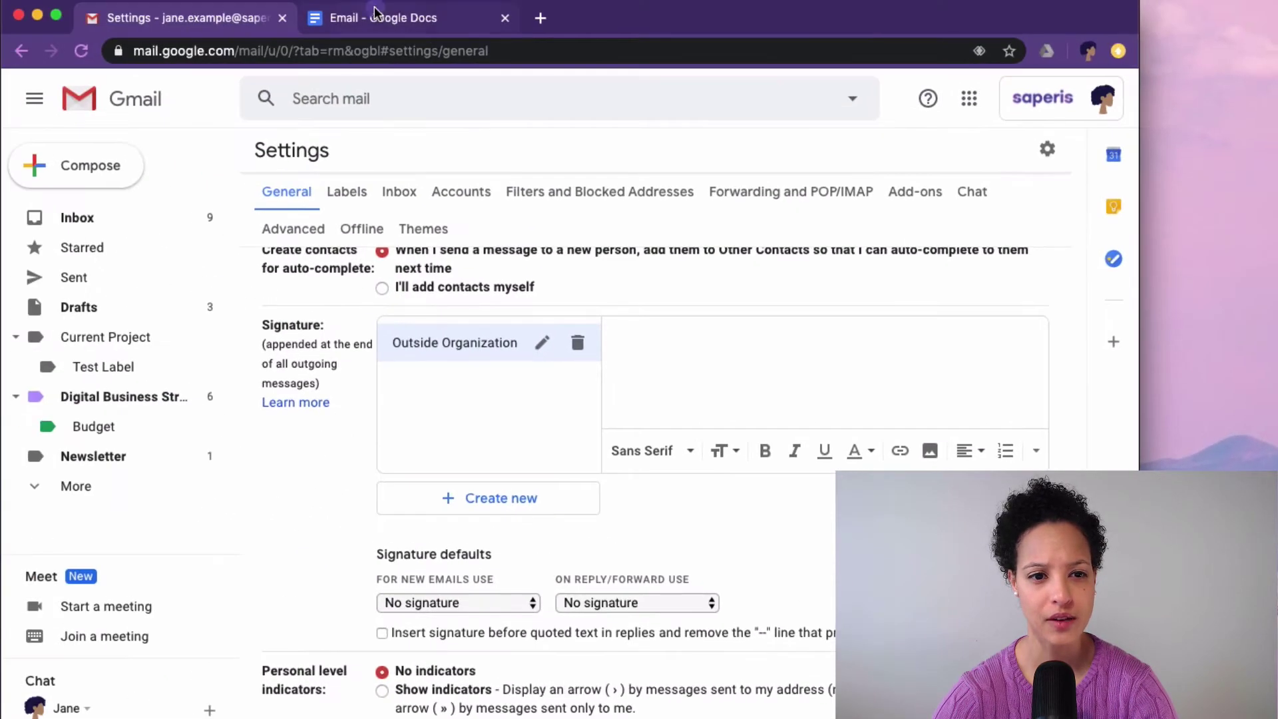
- Paste the name, Chief Happiness Officer title, phone and e-mail block from the Email doc into the signature
{"action": "left_click", "coordinate": [377, 12]}
{"action": "left_click_drag", "start_coordinate": [542, 346], "coordinate": [172, 269]}
{"action": "key", "text": "ctrl+c"}
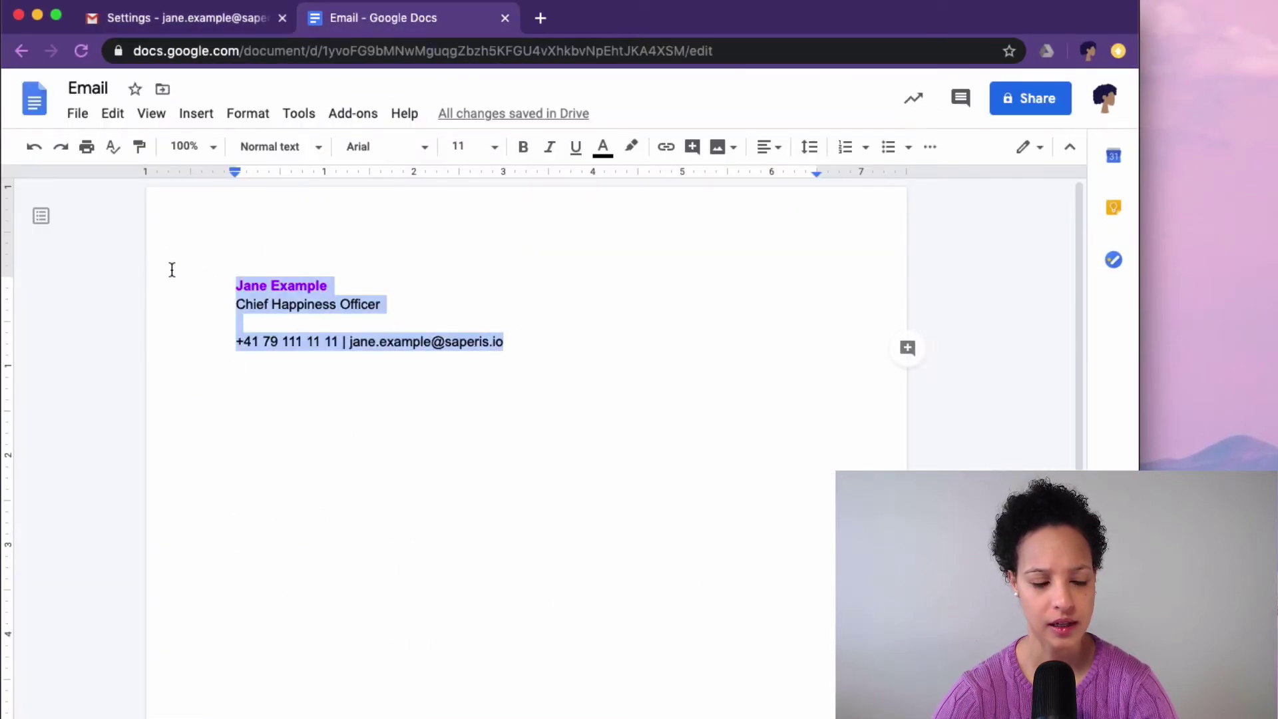
{"action": "left_click", "coordinate": [181, 20]}
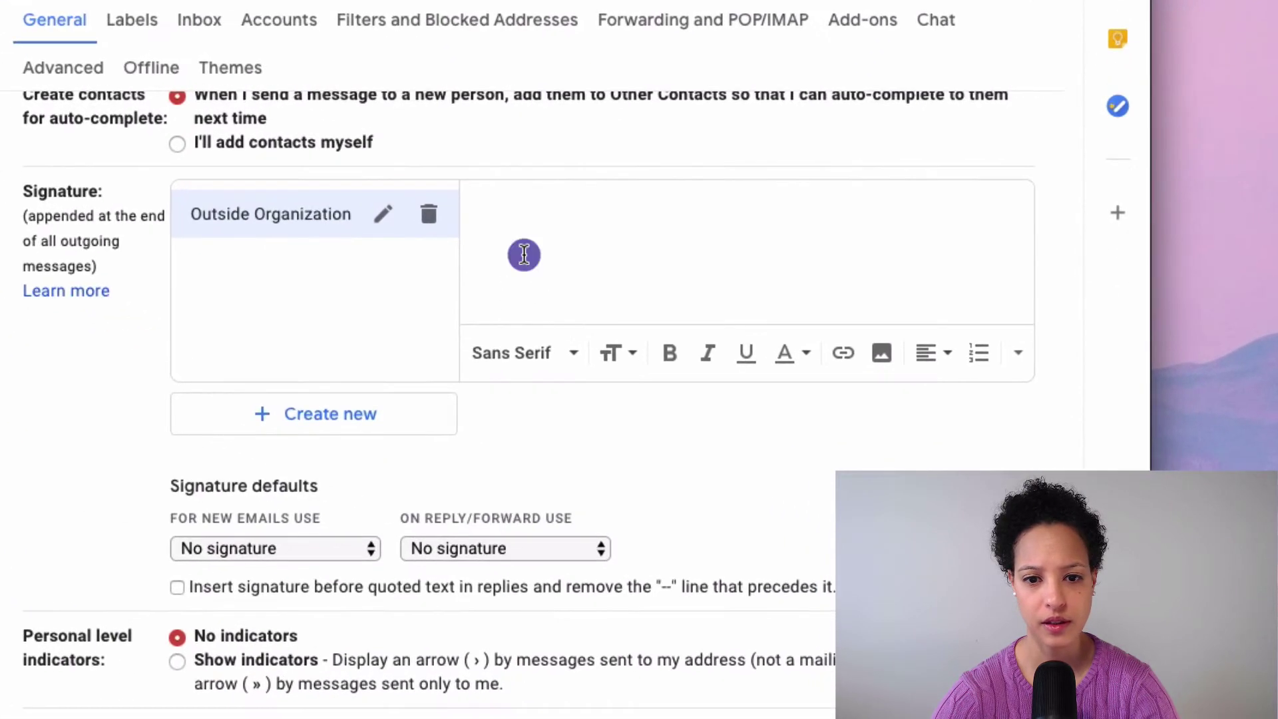
{"action": "left_click", "coordinate": [524, 254]}
{"action": "key", "text": "ctrl+v"}
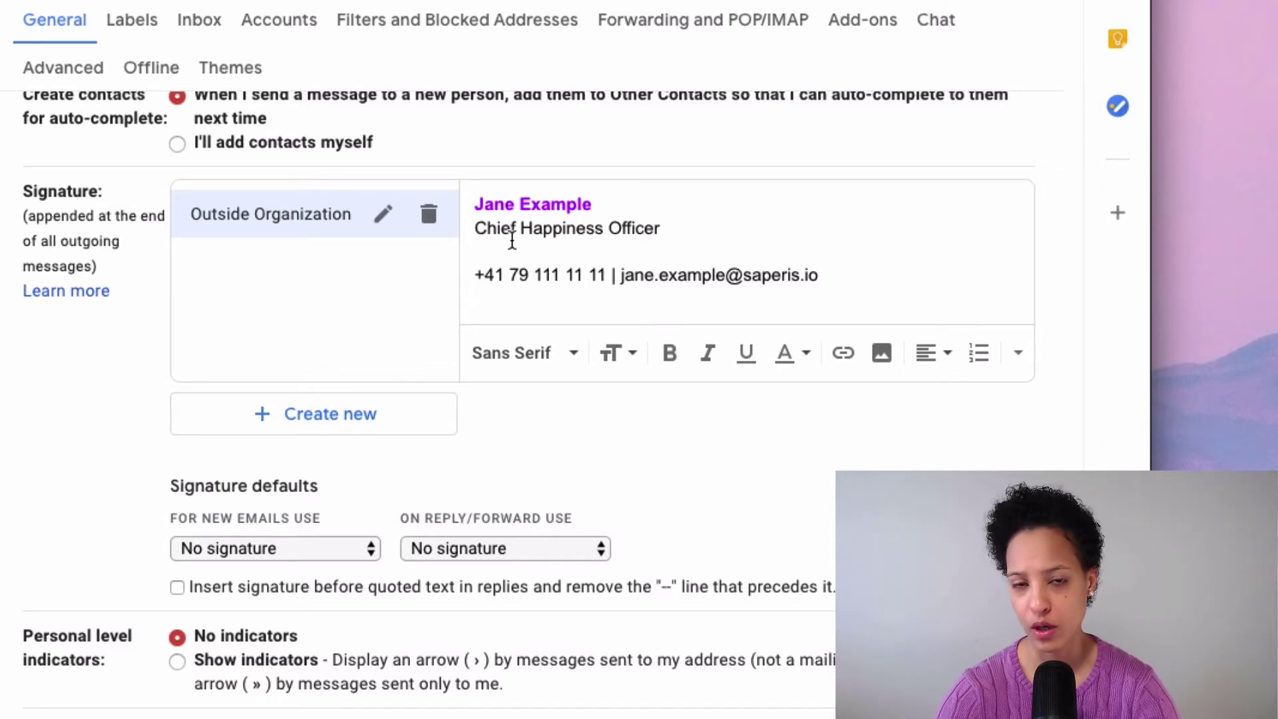
- Insert the saperis_logo image from My Drive into the Outside Organization signature
{"action": "left_click", "coordinate": [882, 353]}
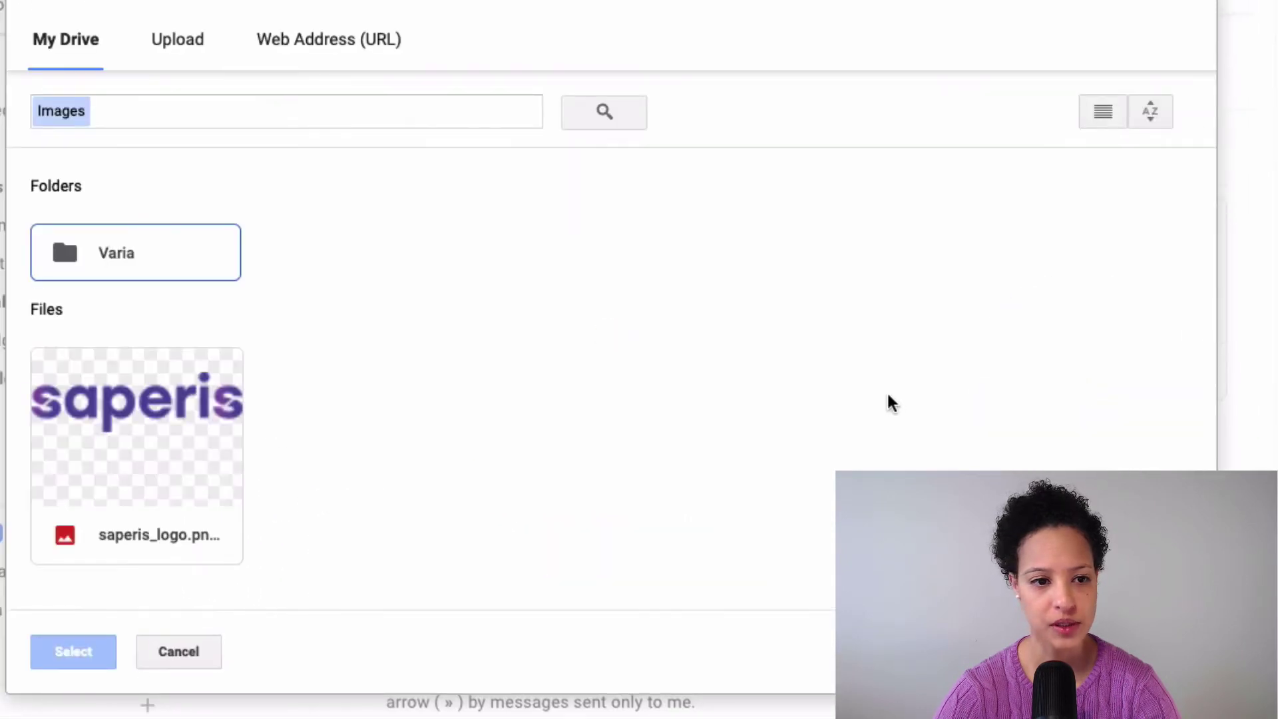
{"action": "double_click", "coordinate": [203, 435]}
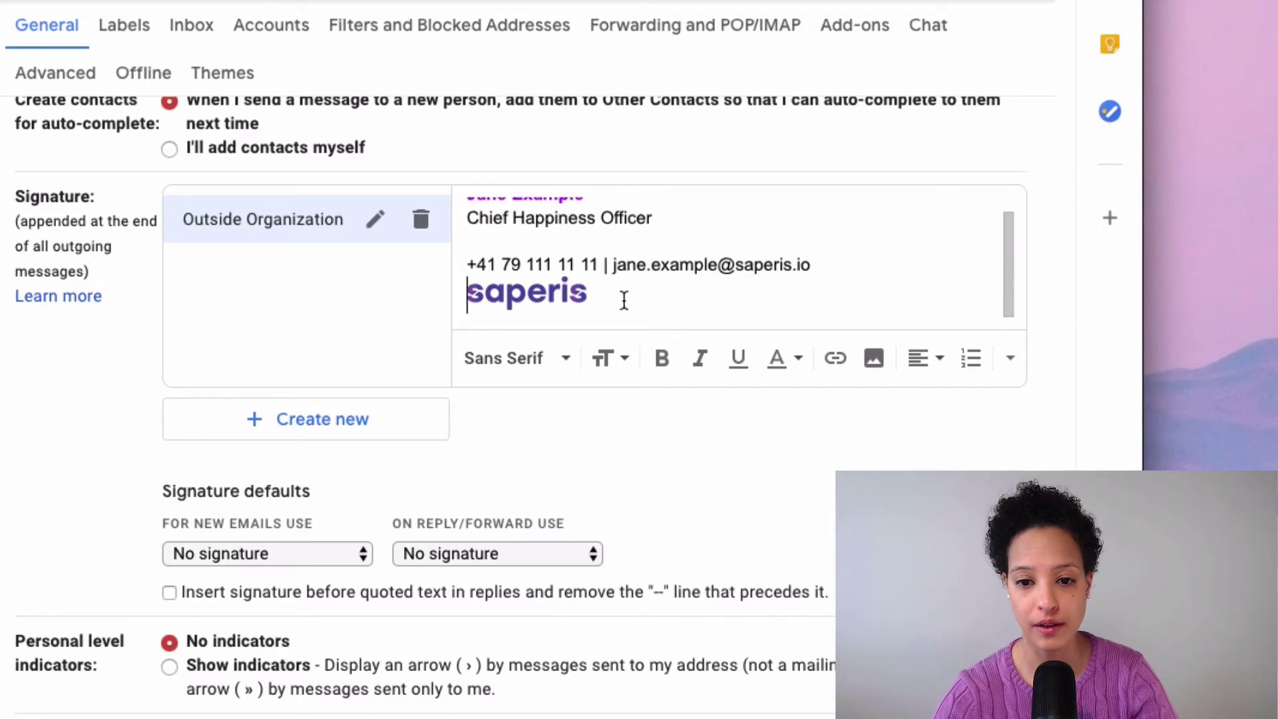
{"action": "left_click", "coordinate": [575, 295]}
{"action": "left_click_drag", "start_coordinate": [576, 295], "coordinate": [471, 294]}
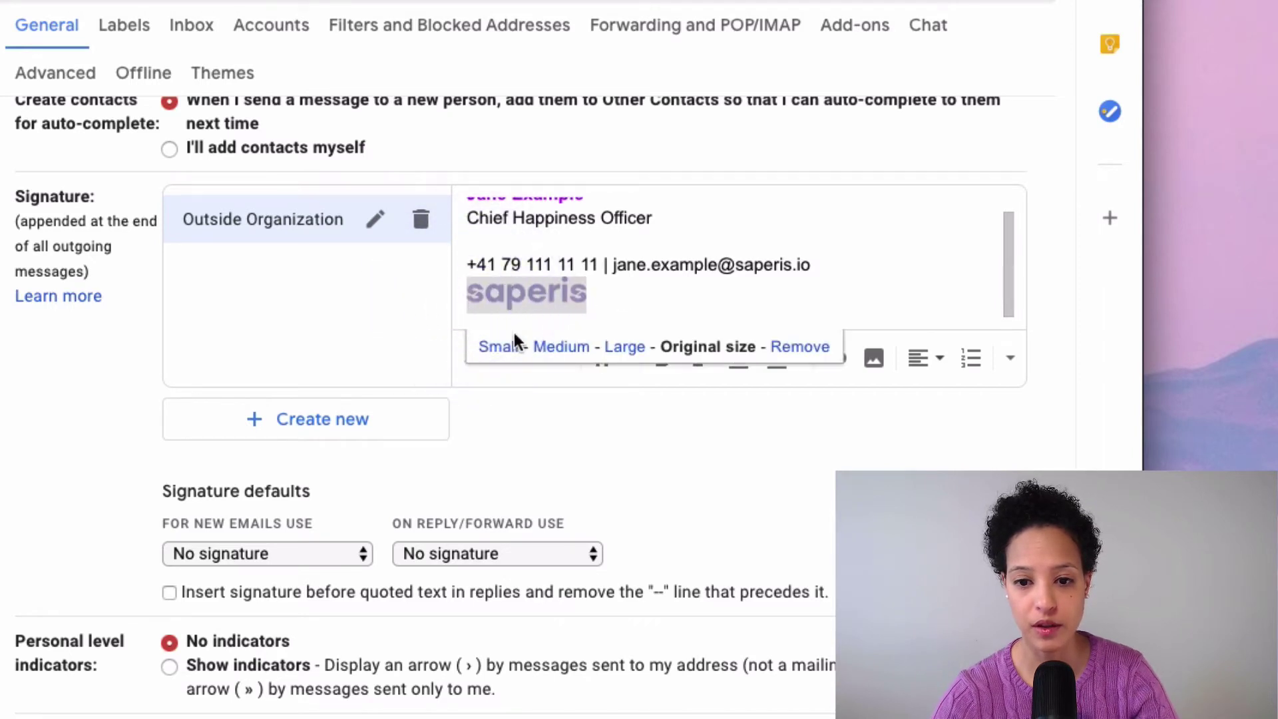
{"action": "left_click", "coordinate": [836, 363]}
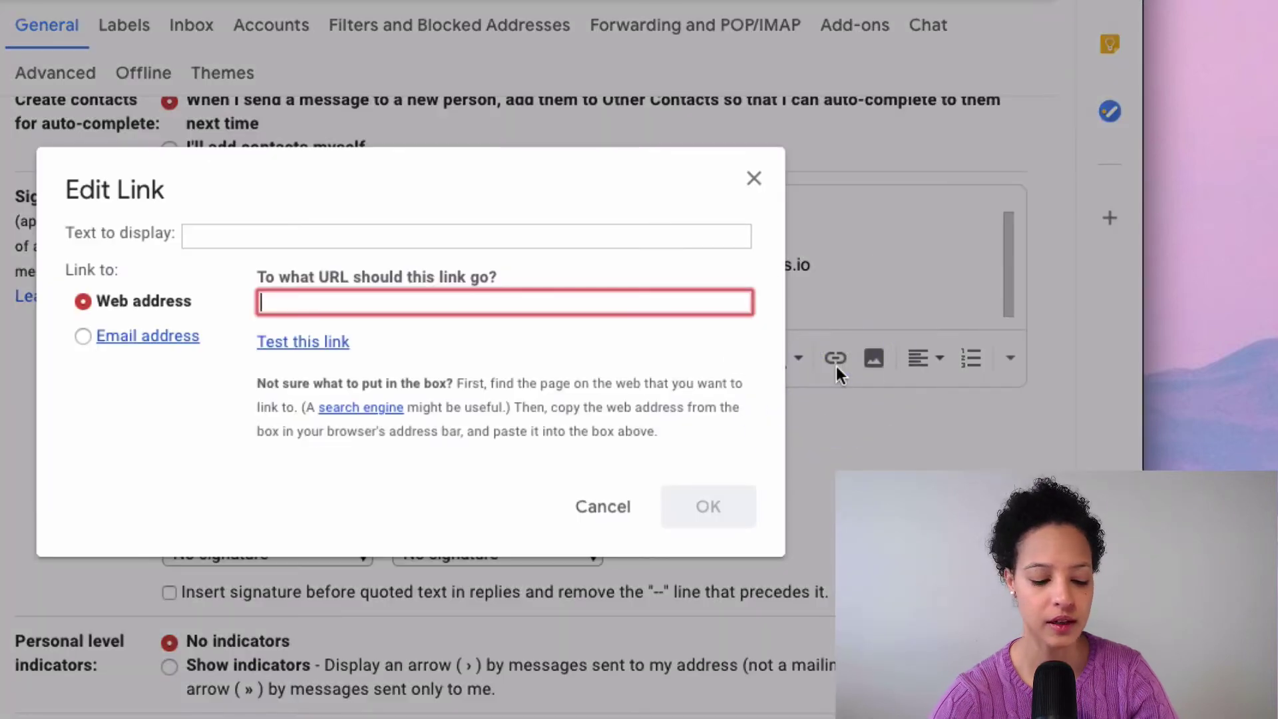
{"action": "type", "text": "https://"}
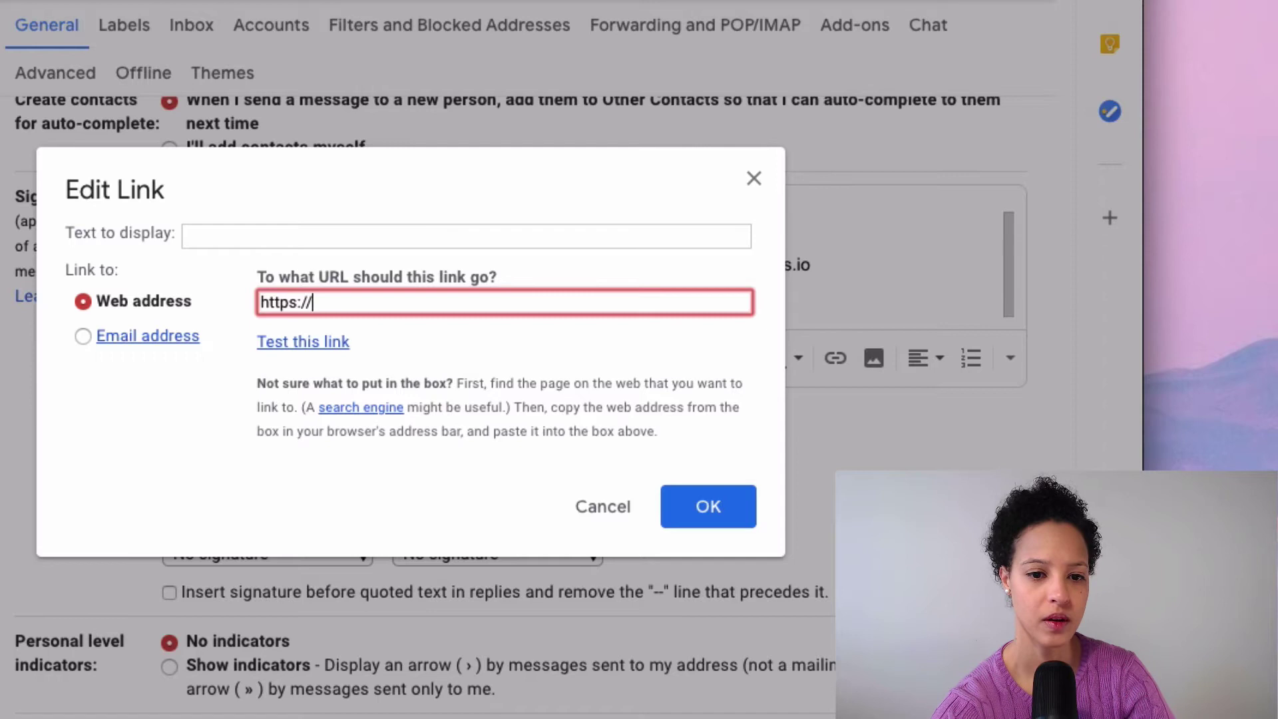
{"action": "type", "text": "saperis.io"}
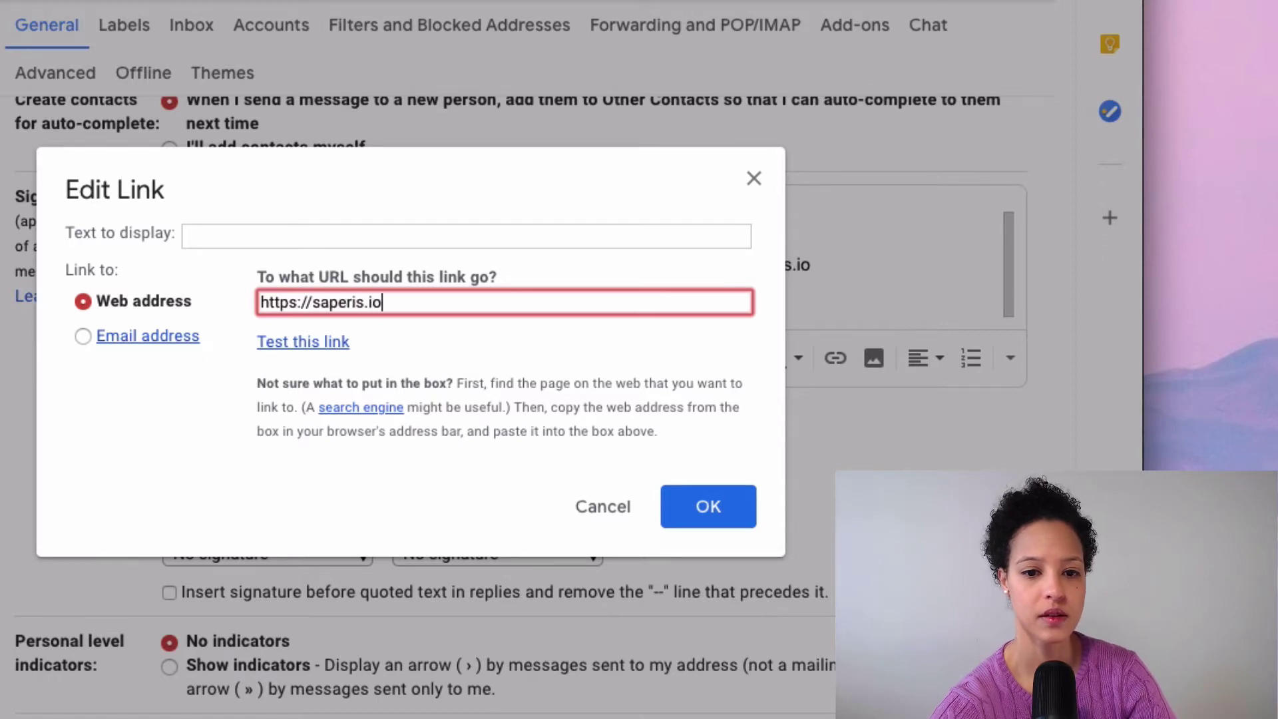
{"action": "left_click", "coordinate": [706, 509]}
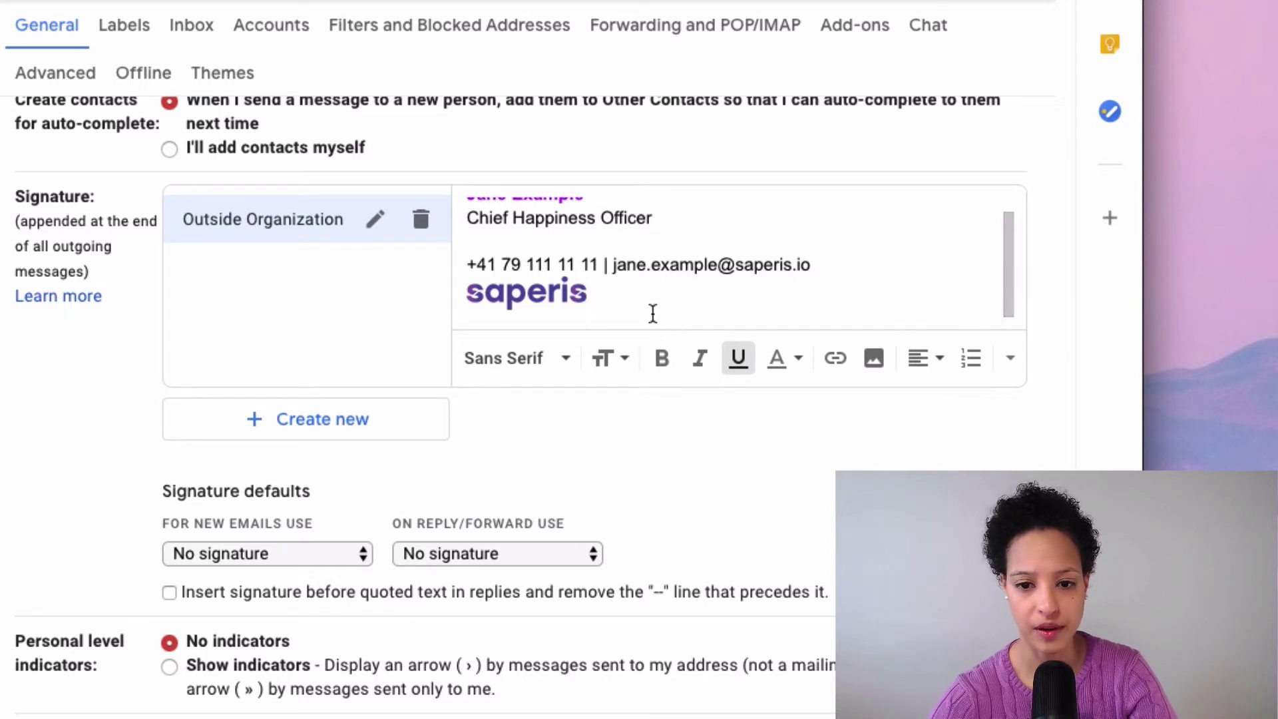
{"action": "scroll", "coordinate": [652, 312], "scroll_direction": "up", "scroll_amount": 1}
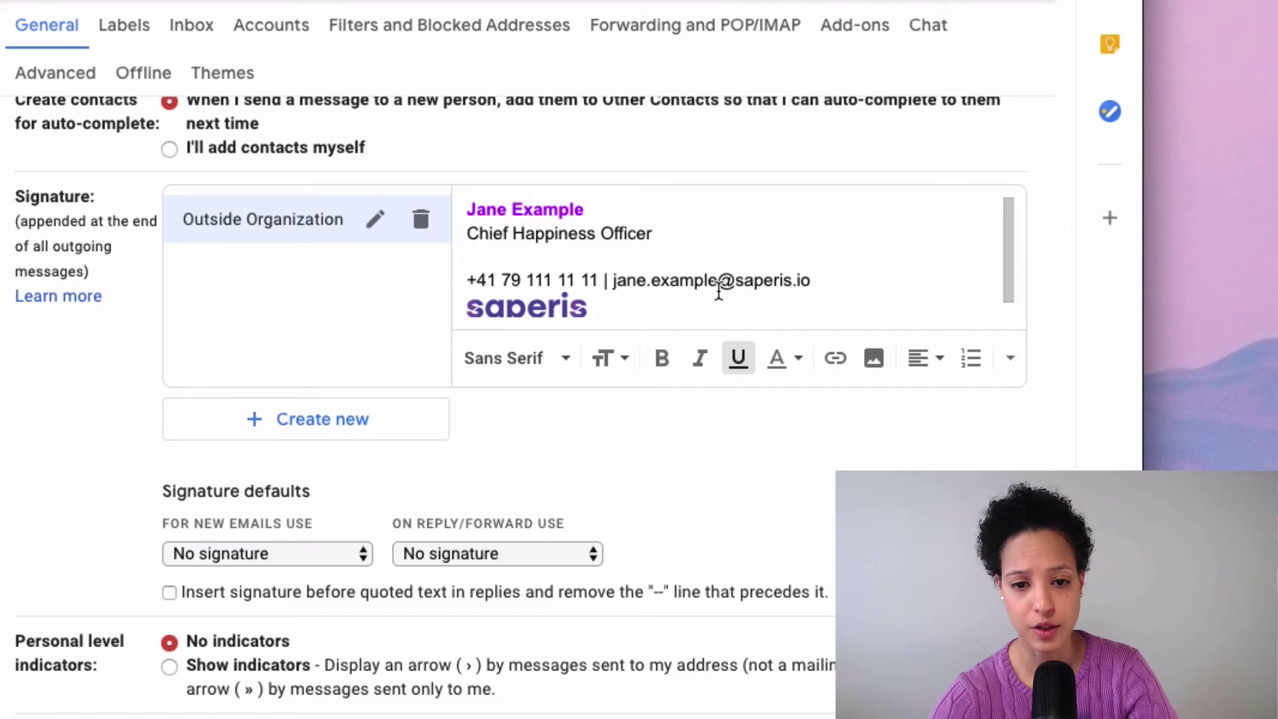
- Create a second signature named 'Within Organization'
{"action": "left_click", "coordinate": [307, 424]}
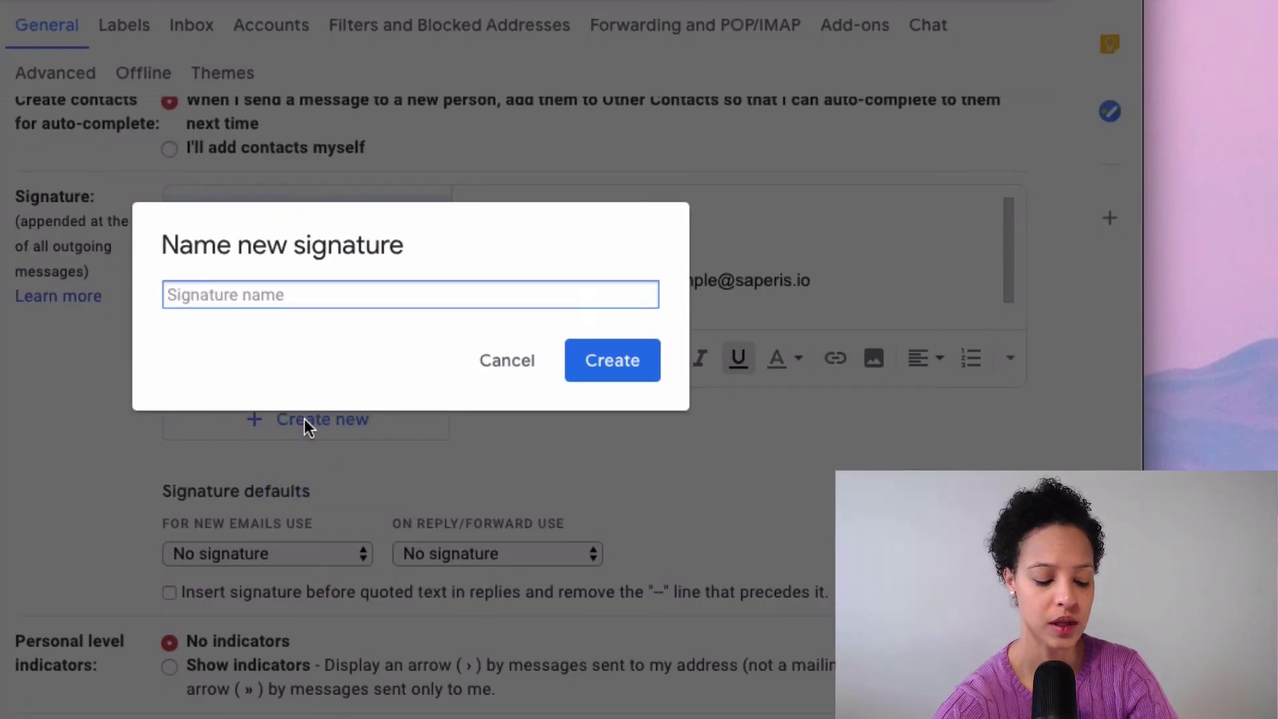
{"action": "type", "text": "O"}
{"action": "key", "text": "BackSpace"}
{"action": "type", "text": "Withi"}
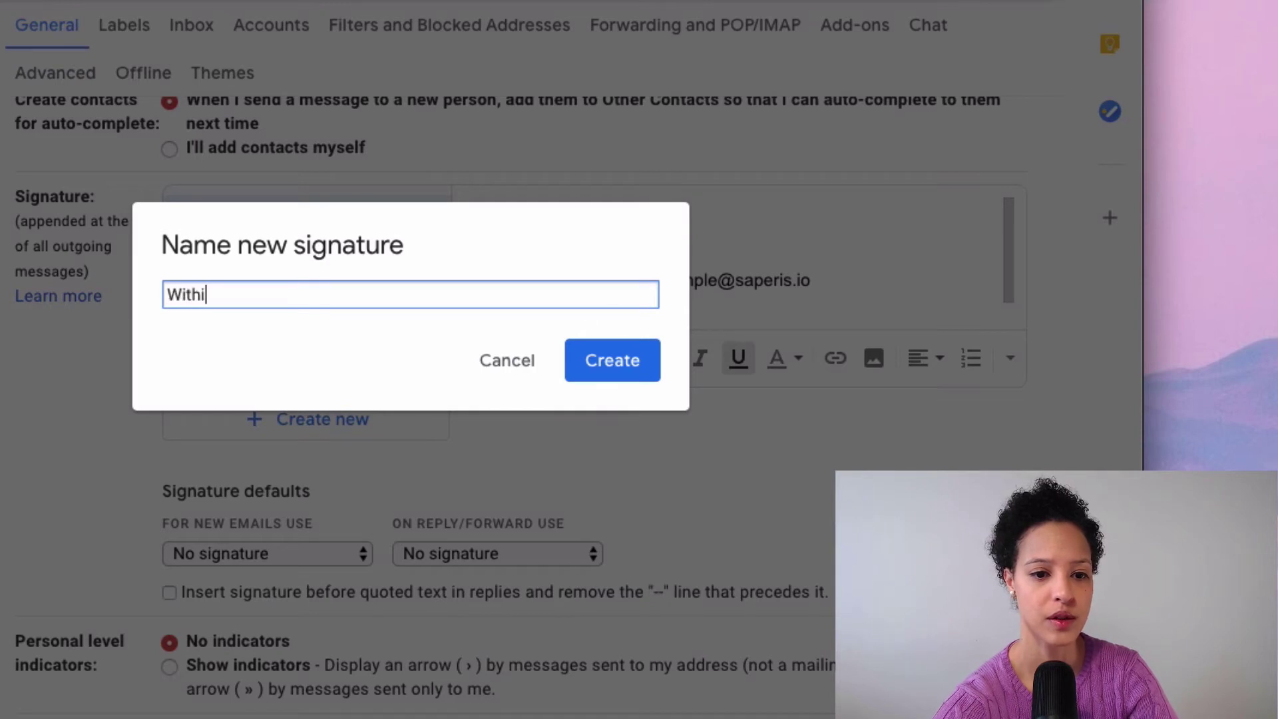
{"action": "type", "text": "n Or"}
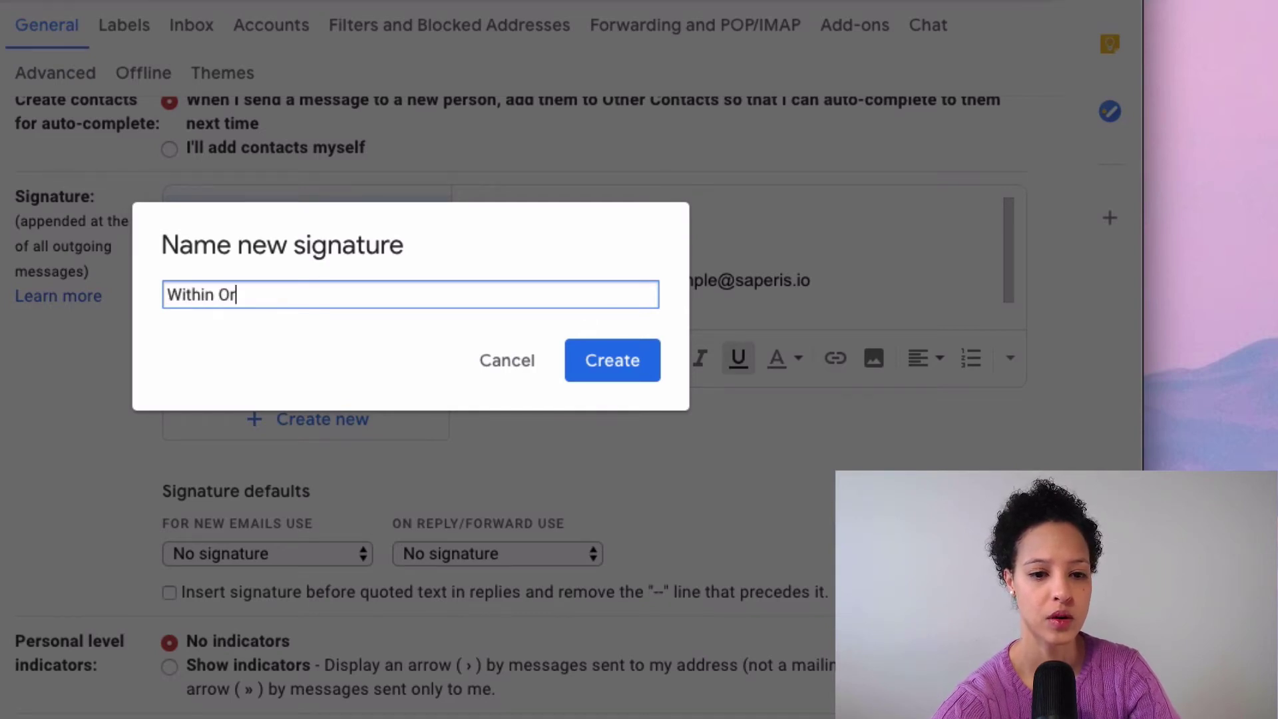
{"action": "type", "text": "ganization"}
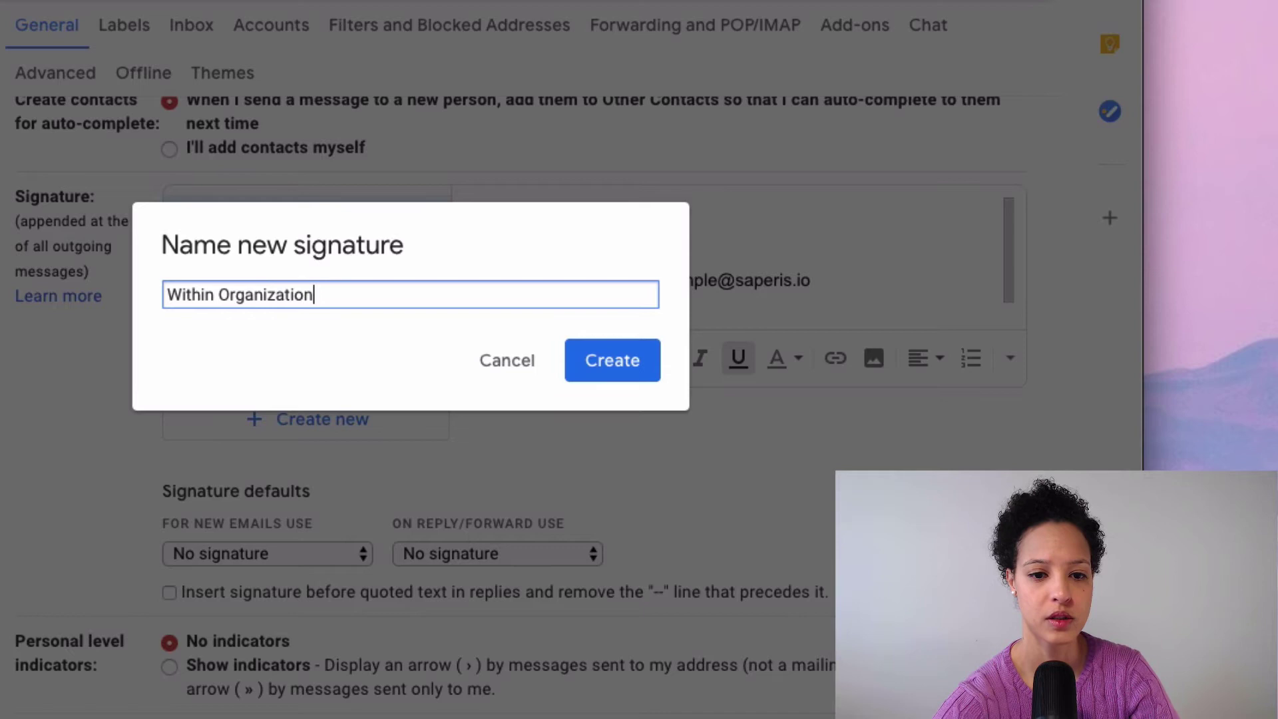
{"action": "left_click", "coordinate": [614, 362]}
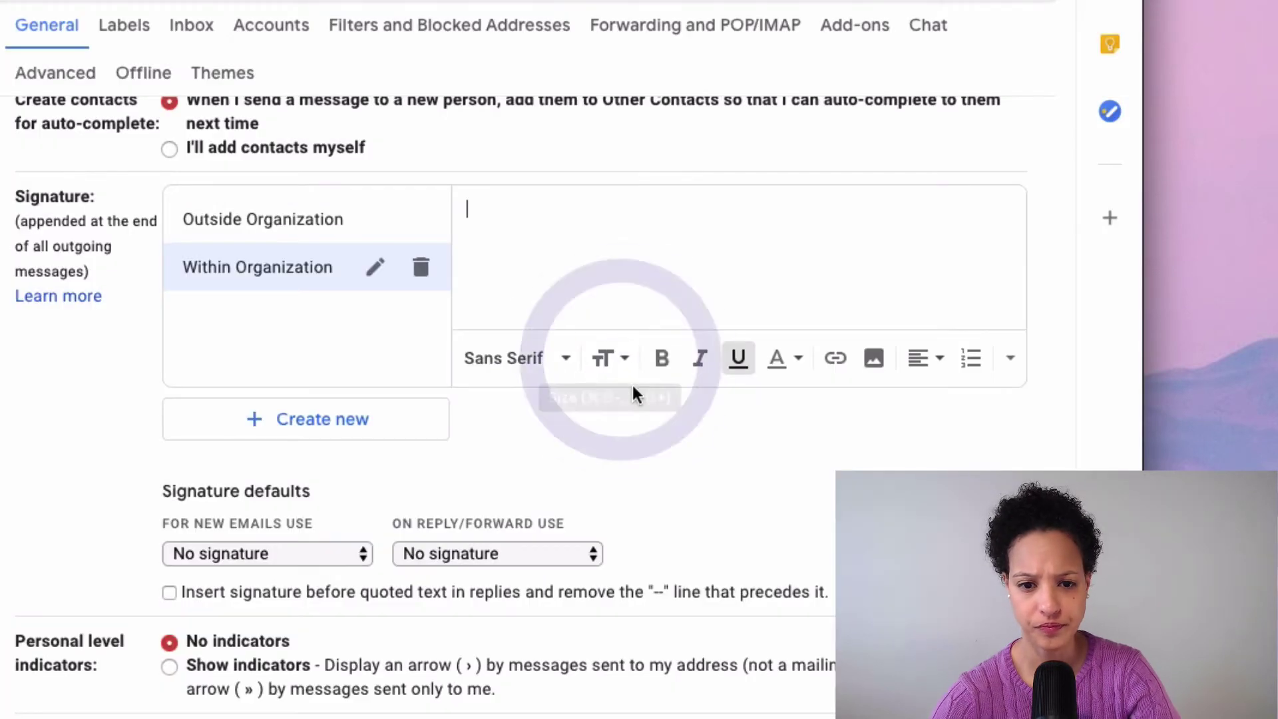
- Fill Within Organization with the name and title lines plus an italic '- Here to make you happy!' line
{"action": "left_click", "coordinate": [235, 215]}
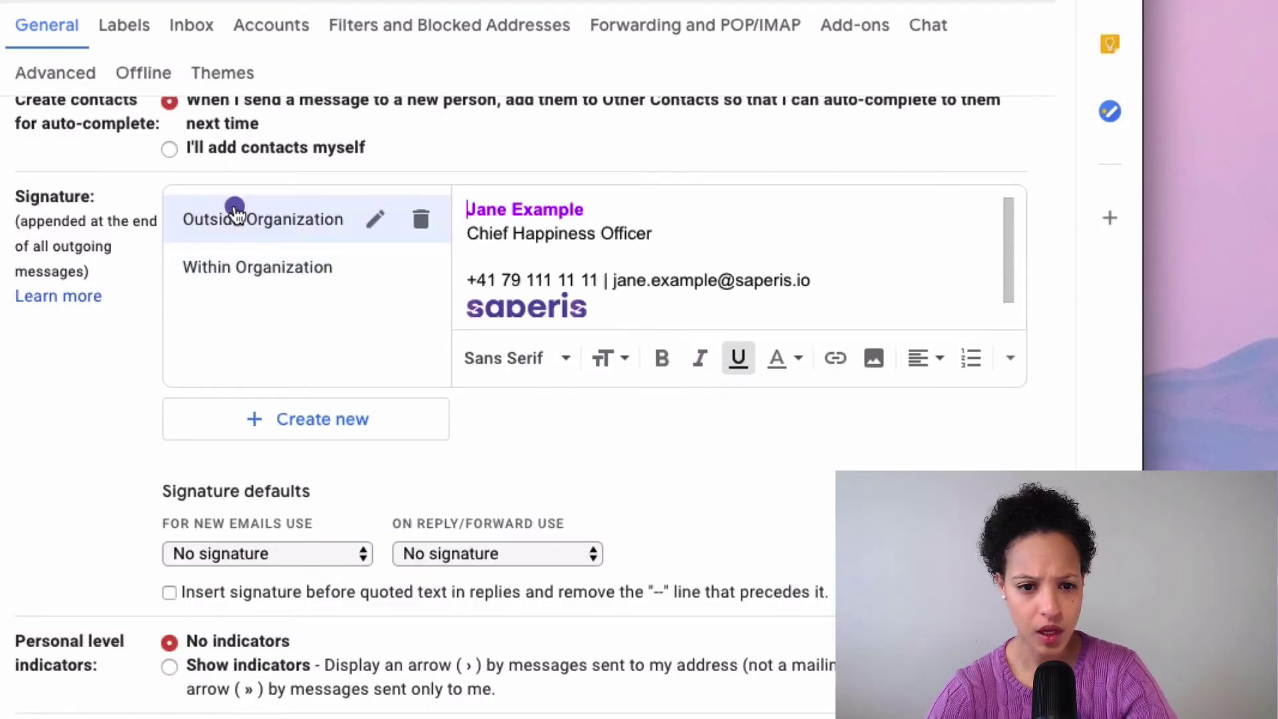
{"action": "left_click", "coordinate": [670, 231]}
{"action": "left_click", "coordinate": [394, 172], "text": "shift"}
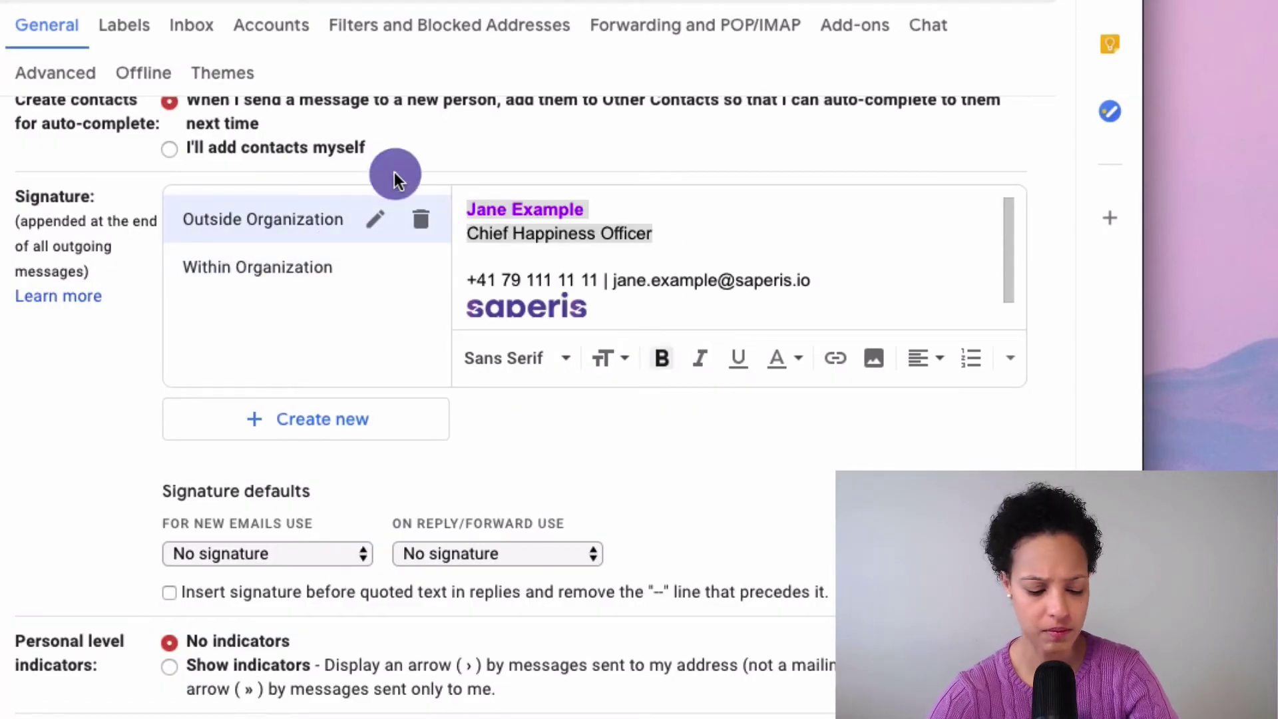
{"action": "left_click", "coordinate": [318, 266]}
{"action": "left_click", "coordinate": [544, 220]}
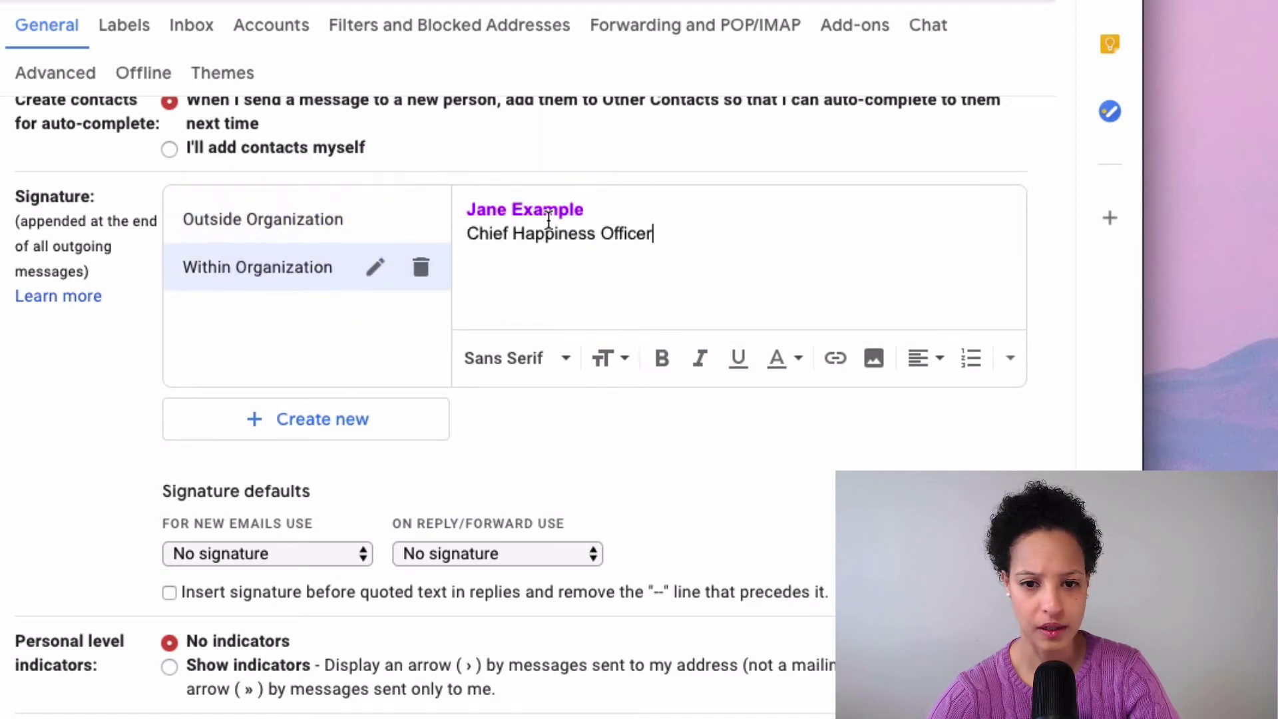
{"action": "key", "text": "Return"}
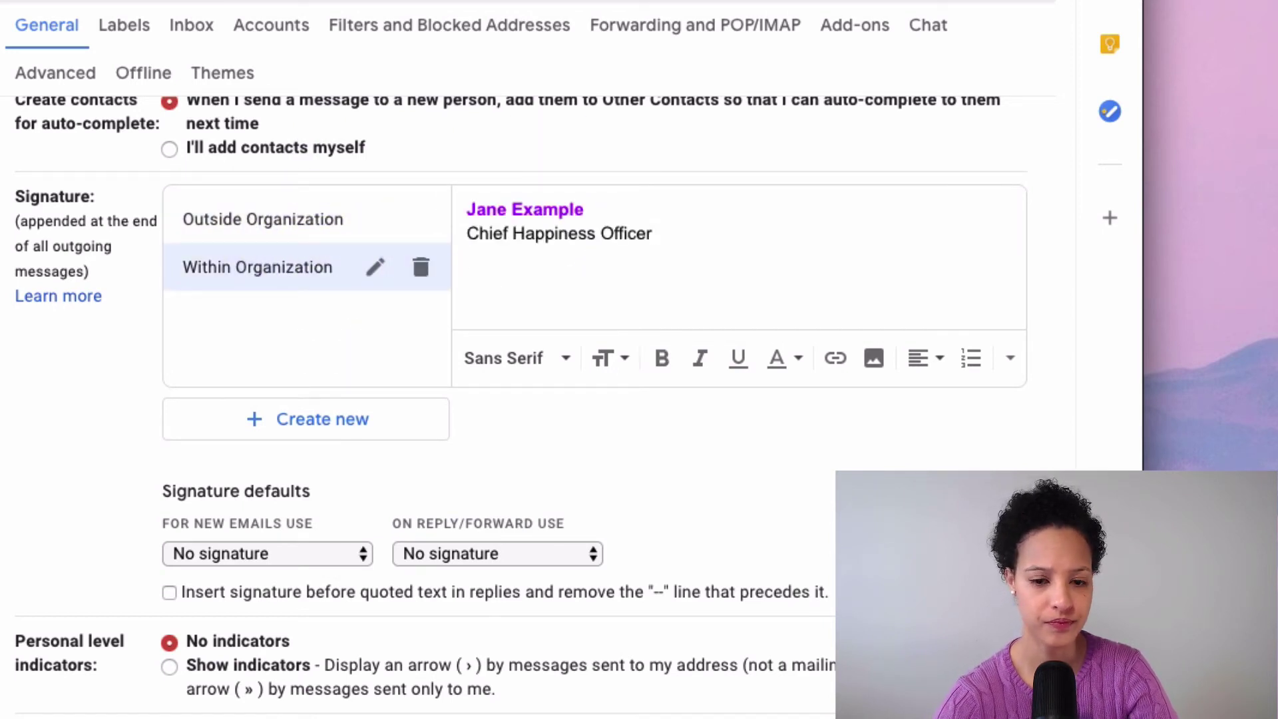
{"action": "type", "text": "-"}
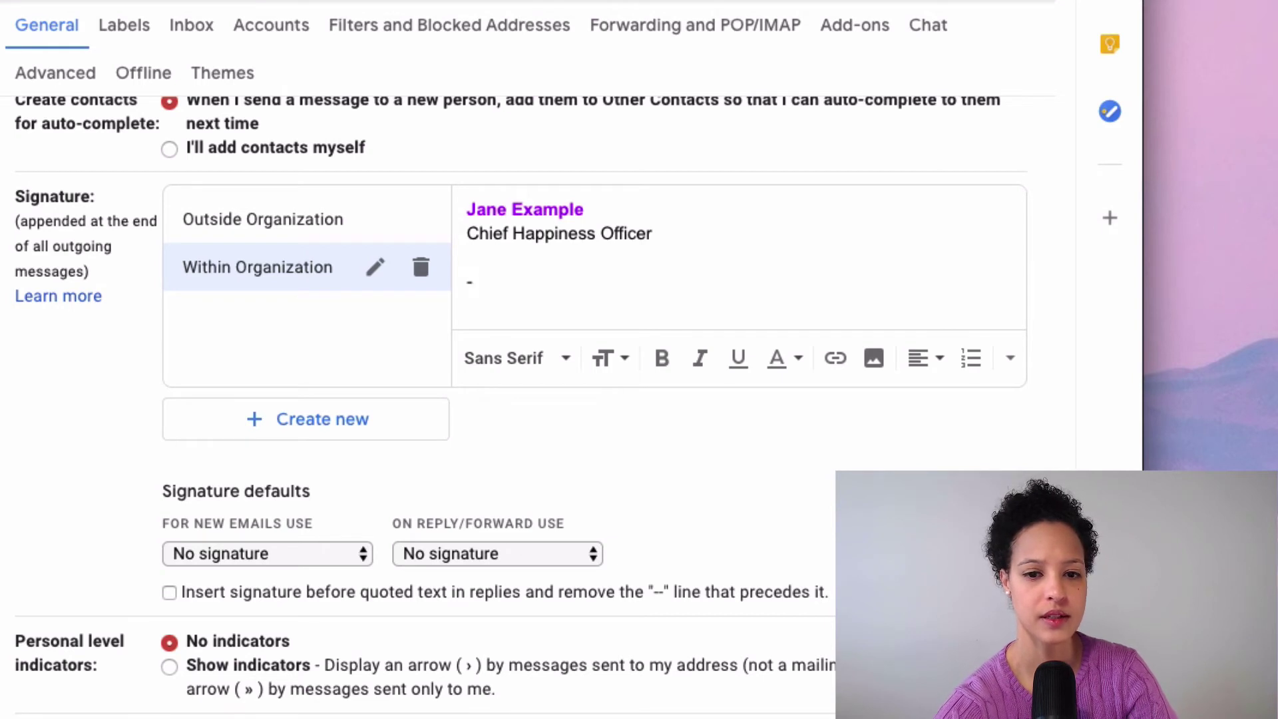
{"action": "type", "text": " Here to"}
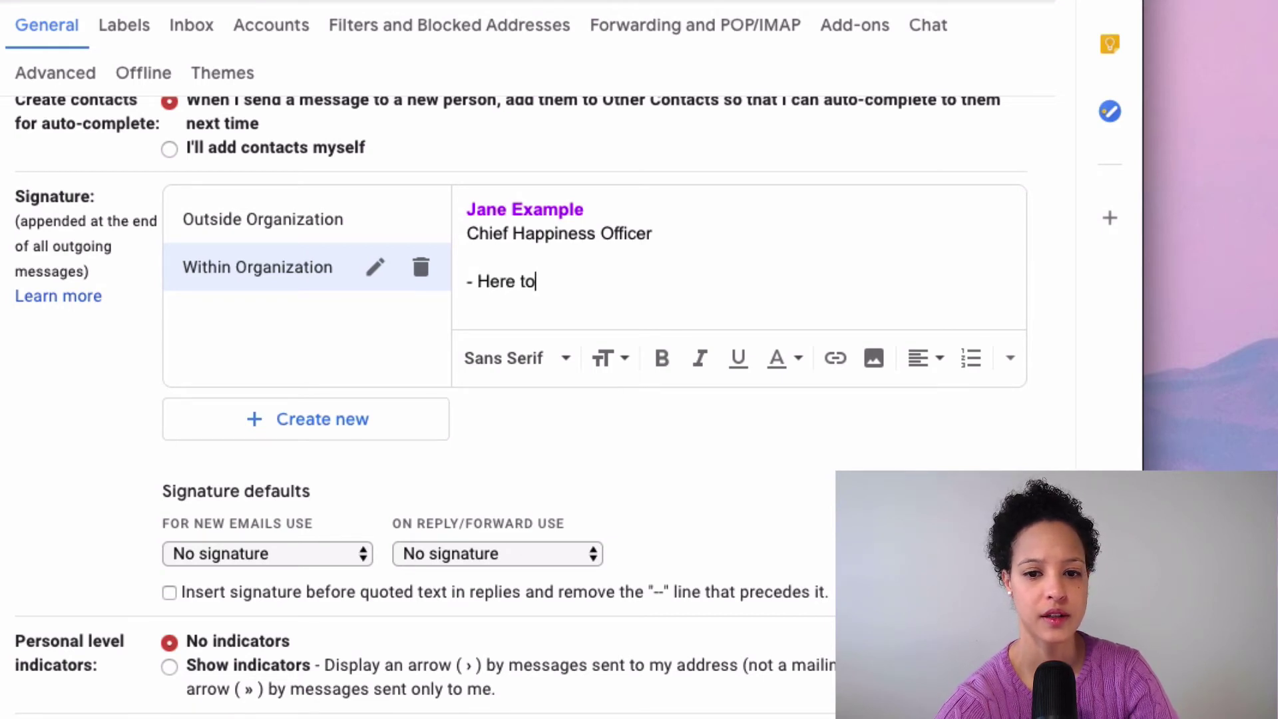
{"action": "type", "text": " make you happy"}
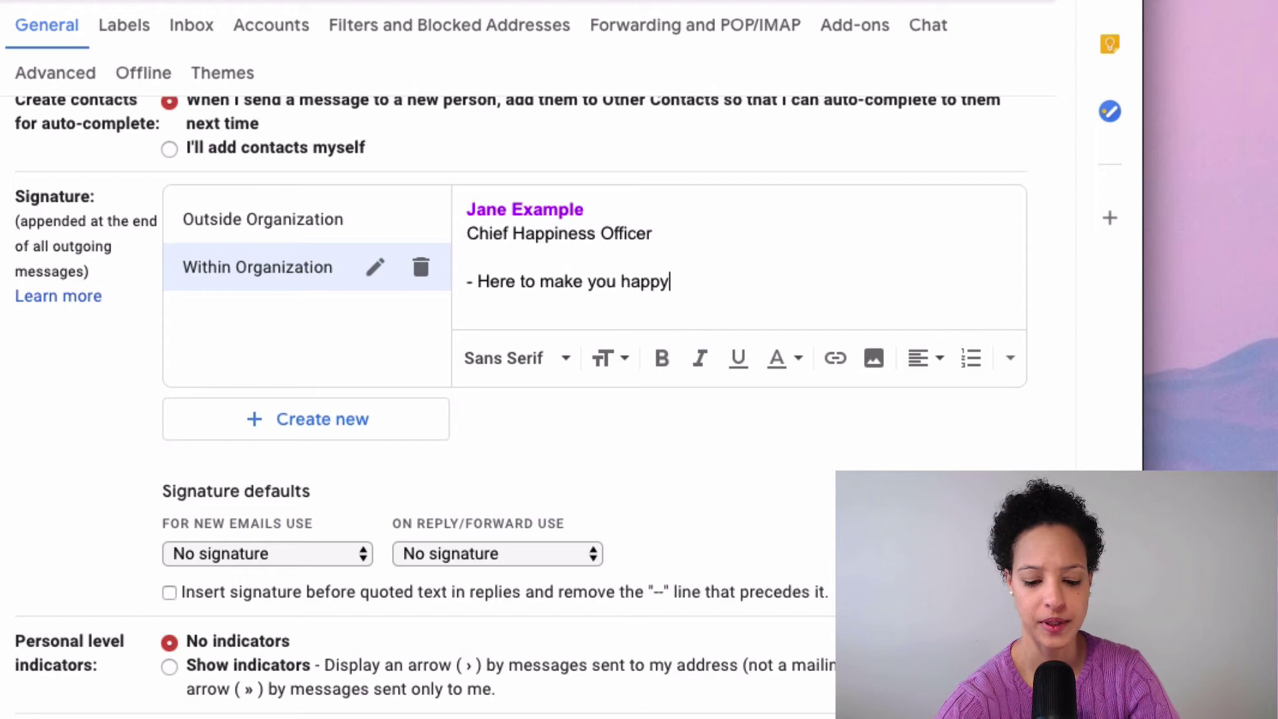
{"action": "type", "text": "!"}
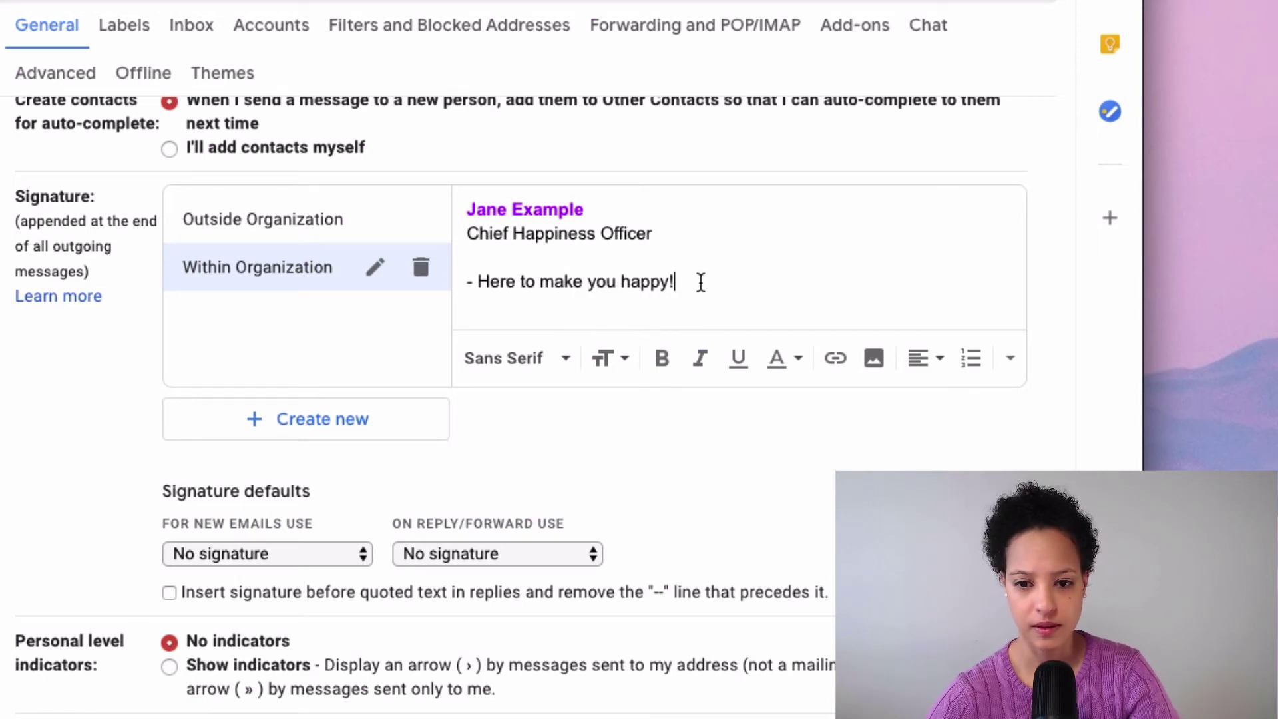
{"action": "mouse_move", "coordinate": [700, 283]}
{"action": "left_mouse_down"}
{"action": "mouse_move", "coordinate": [477, 280]}
{"action": "mouse_move", "coordinate": [448, 293]}
{"action": "left_mouse_up"}
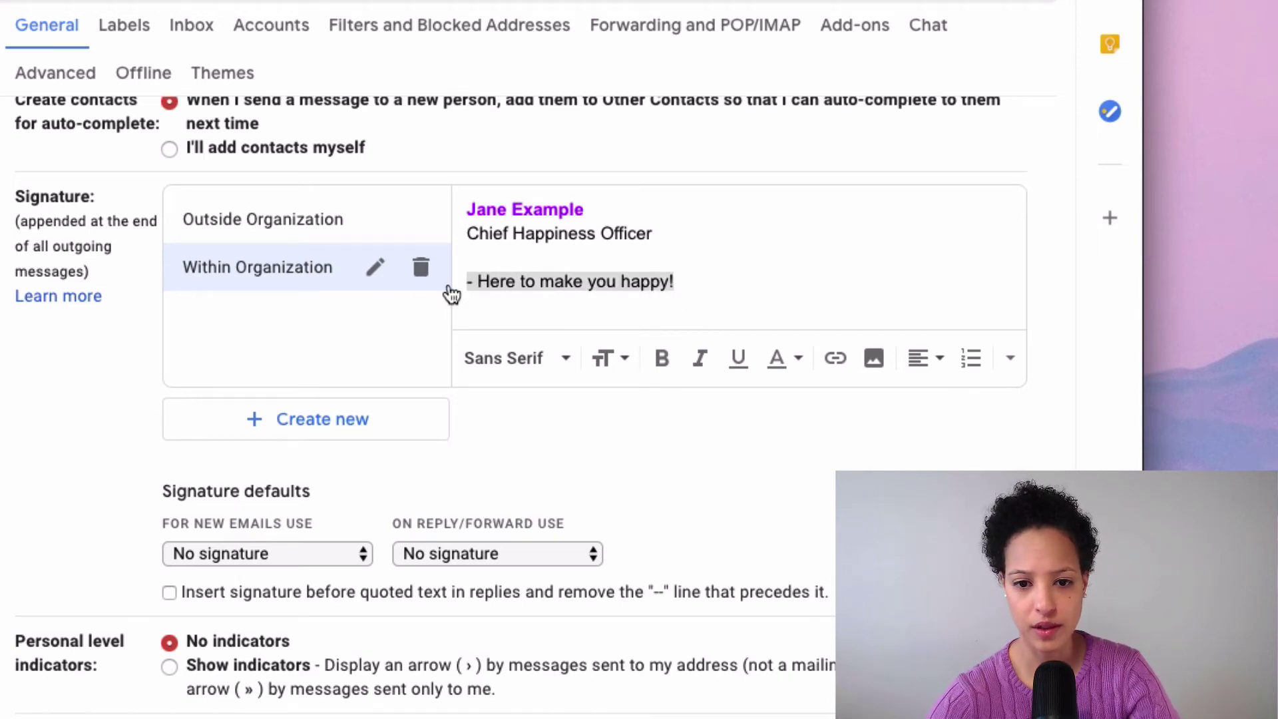
{"action": "left_click", "coordinate": [697, 363]}
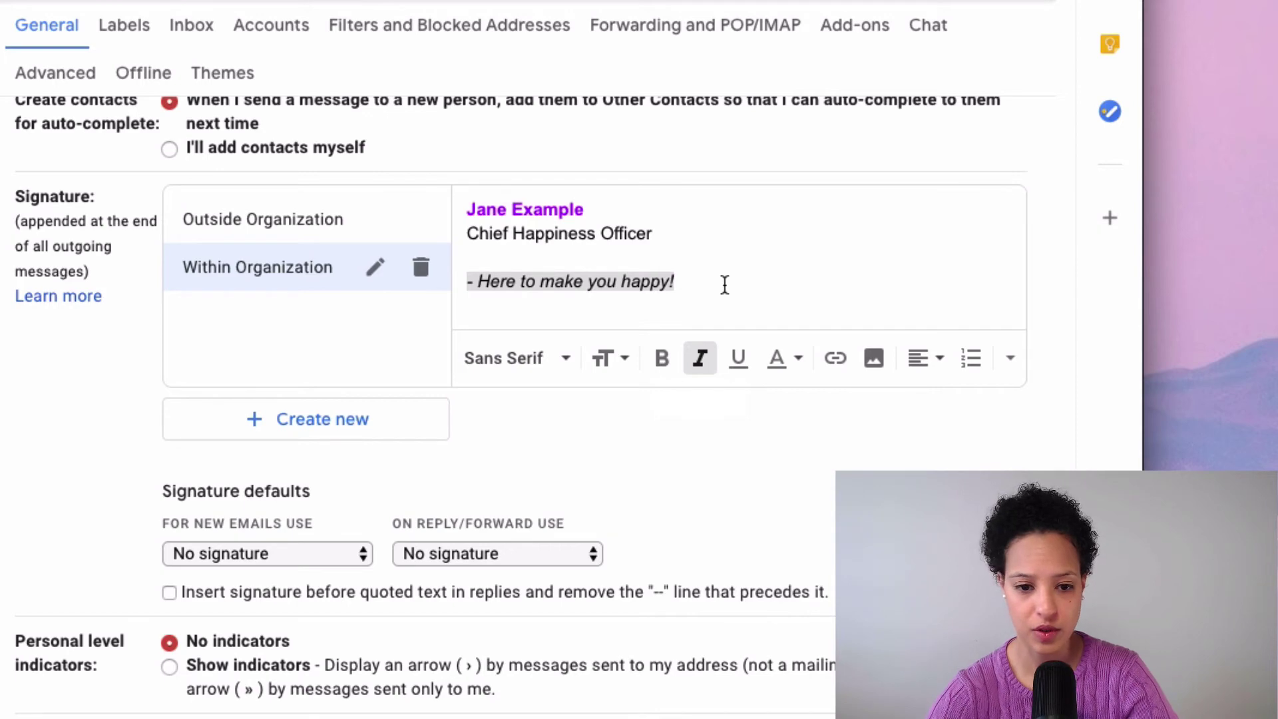
- Choose Outside Organization in both the 'For new emails use' and 'On reply/forward use' dropdowns
{"action": "scroll", "coordinate": [759, 332], "scroll_direction": "down", "scroll_amount": 3}
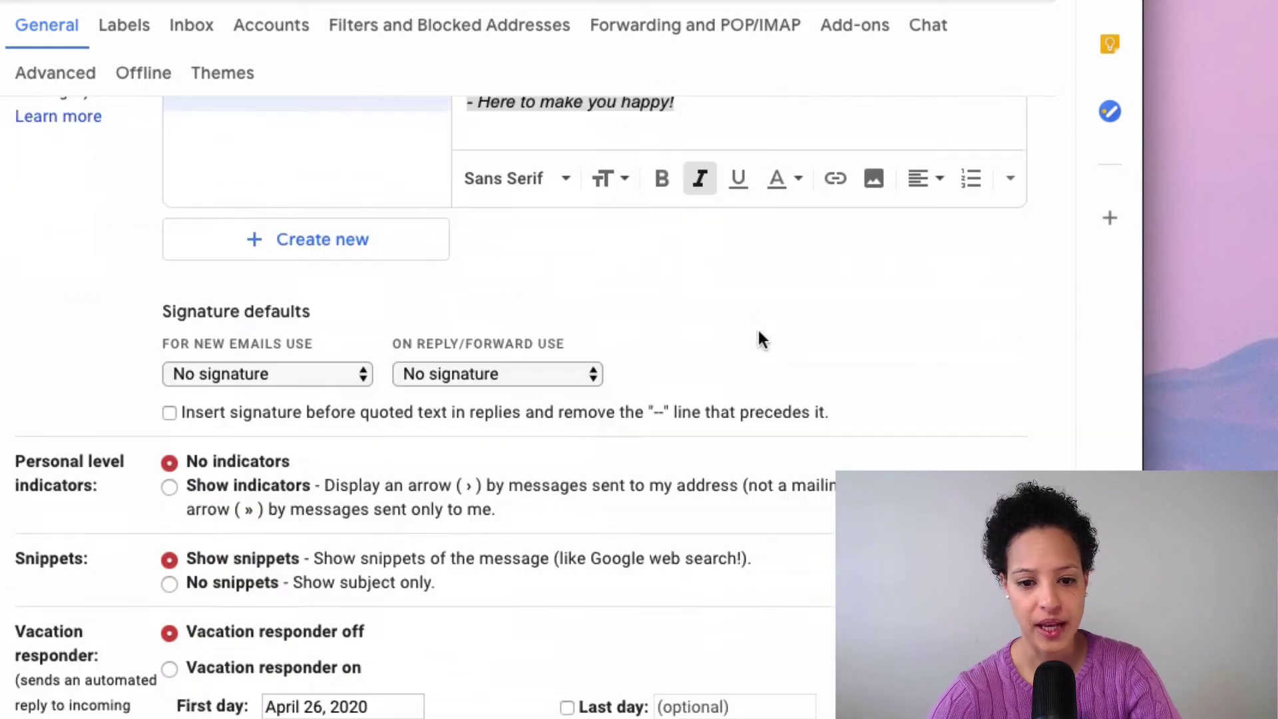
{"action": "scroll", "coordinate": [762, 339], "scroll_direction": "down", "scroll_amount": 2}
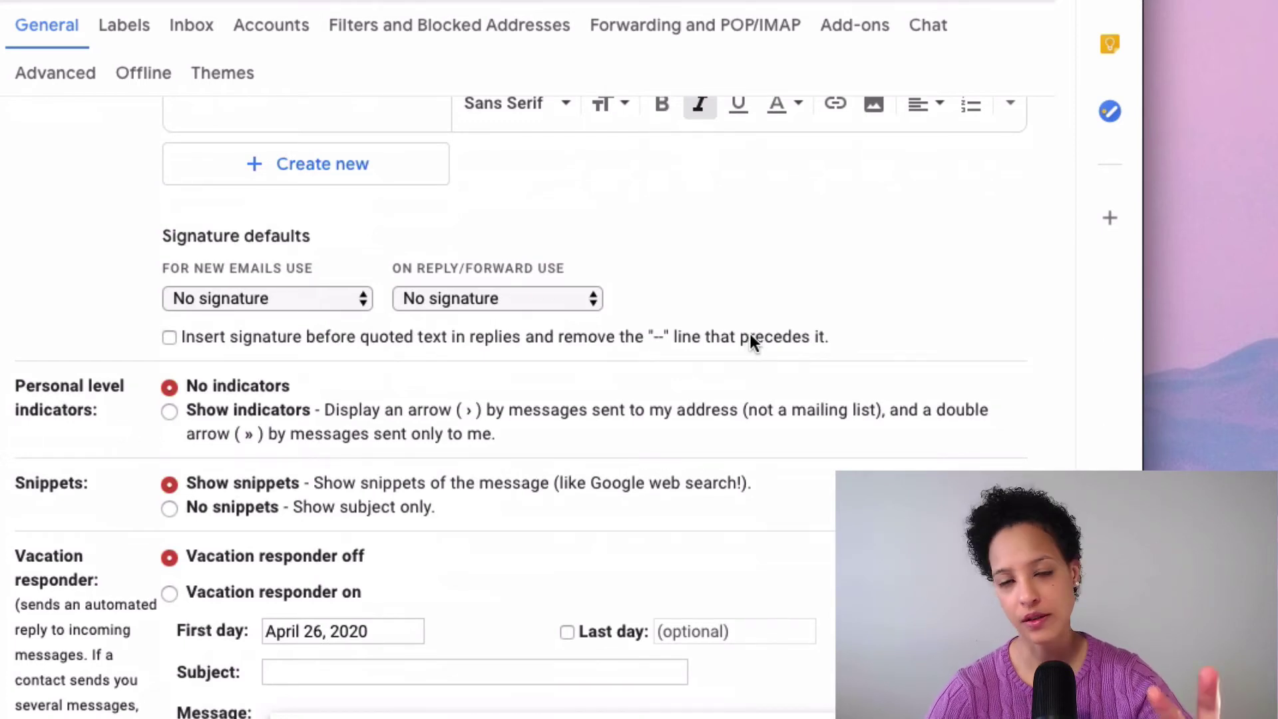
{"action": "left_click", "coordinate": [265, 292]}
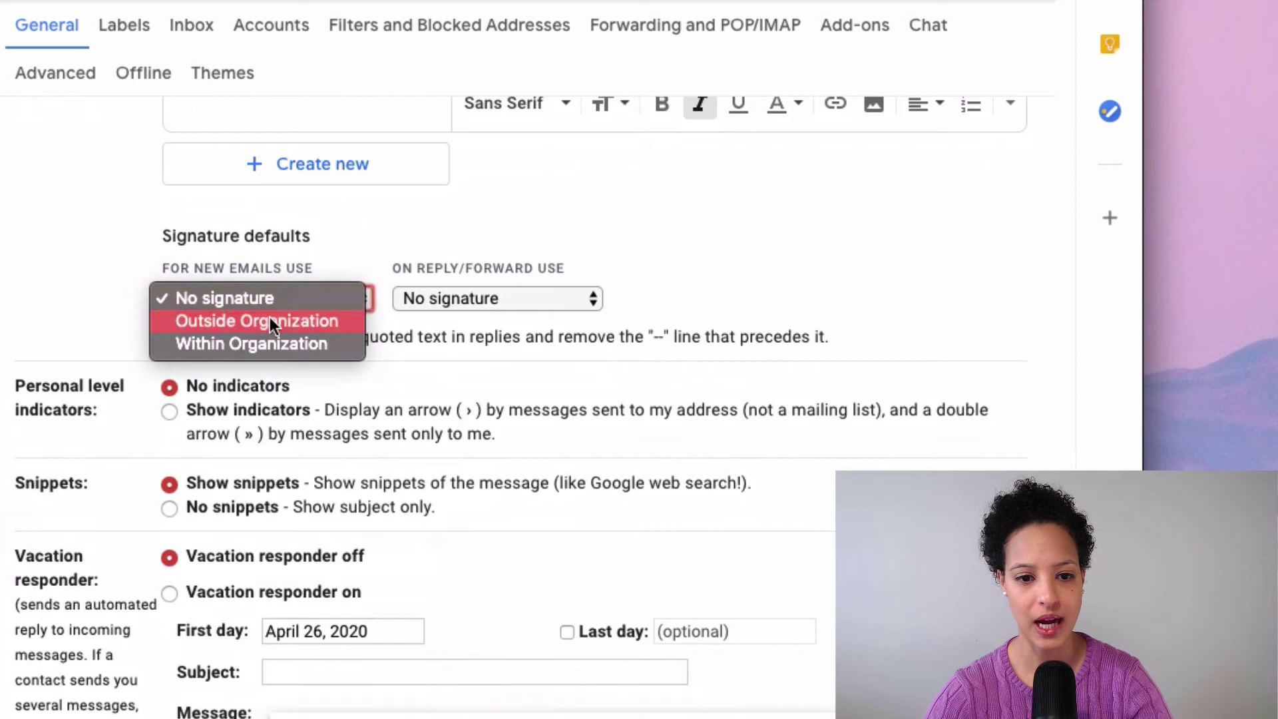
{"action": "left_click", "coordinate": [304, 318]}
{"action": "left_click", "coordinate": [545, 294]}
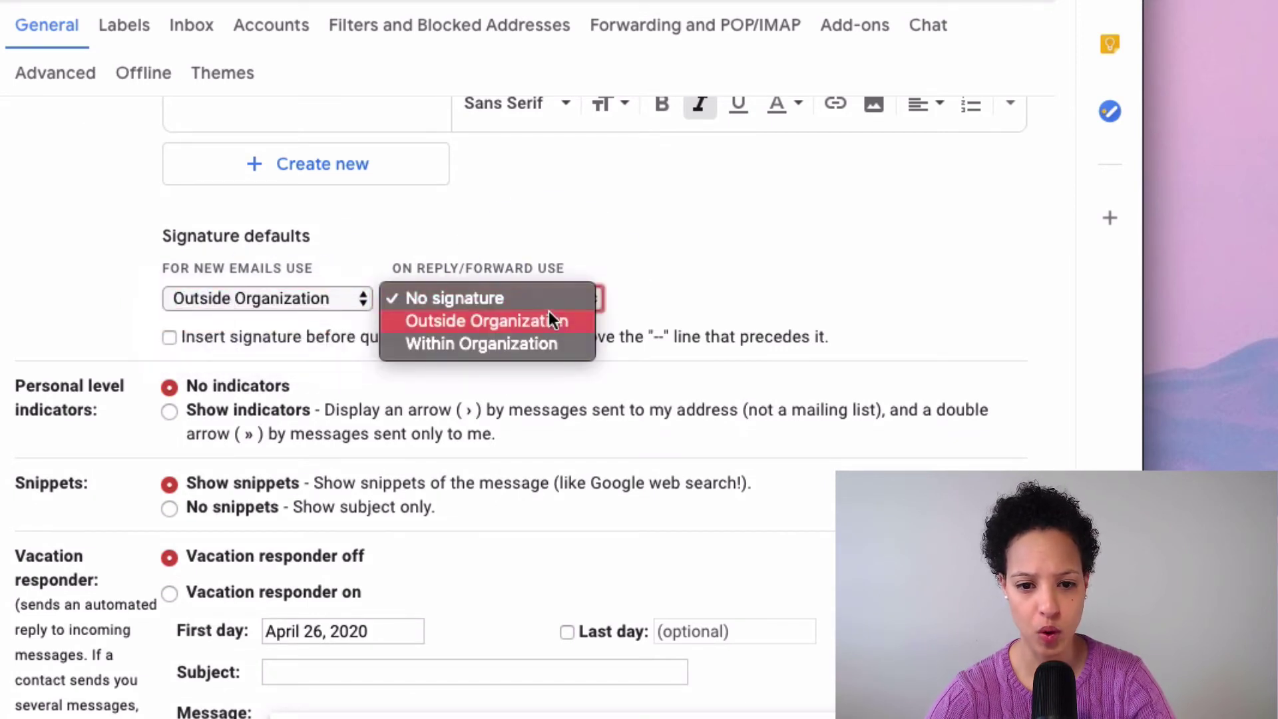
{"action": "left_click", "coordinate": [552, 323]}
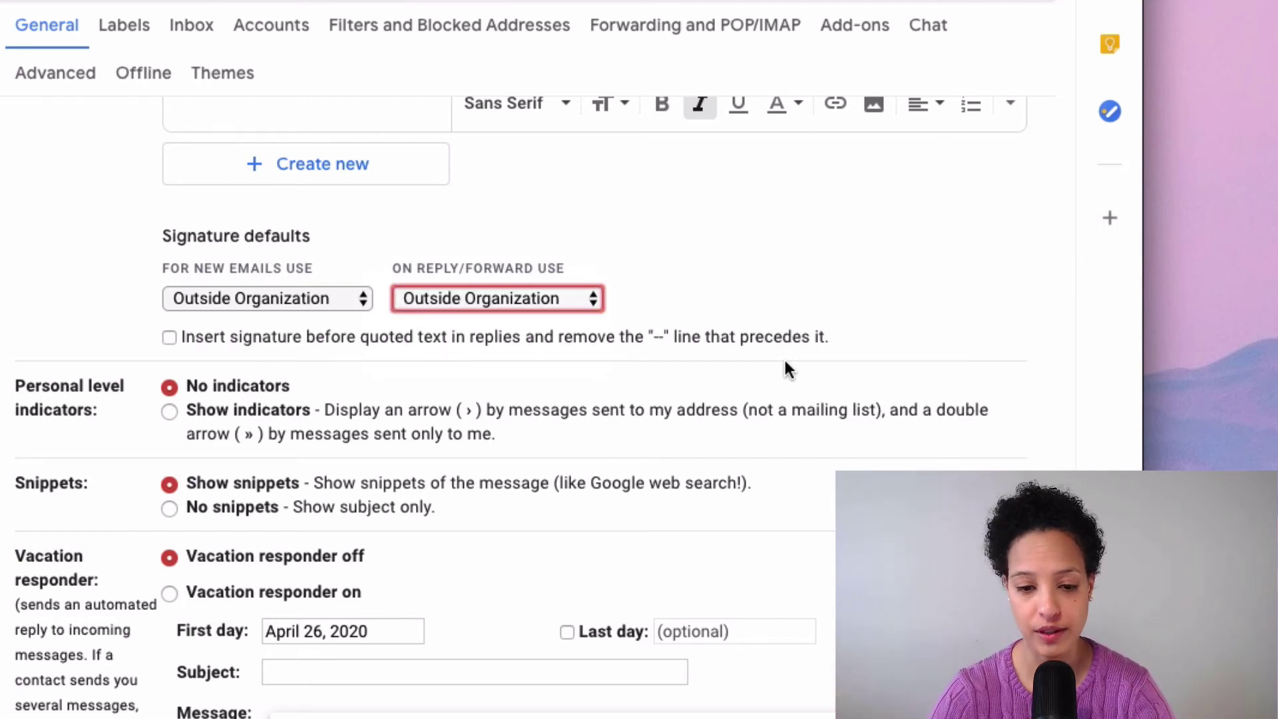
- Save the signature changes at the bottom of the settings page, returning to the inbox
{"action": "scroll", "coordinate": [750, 402], "scroll_direction": "down", "scroll_amount": 5}
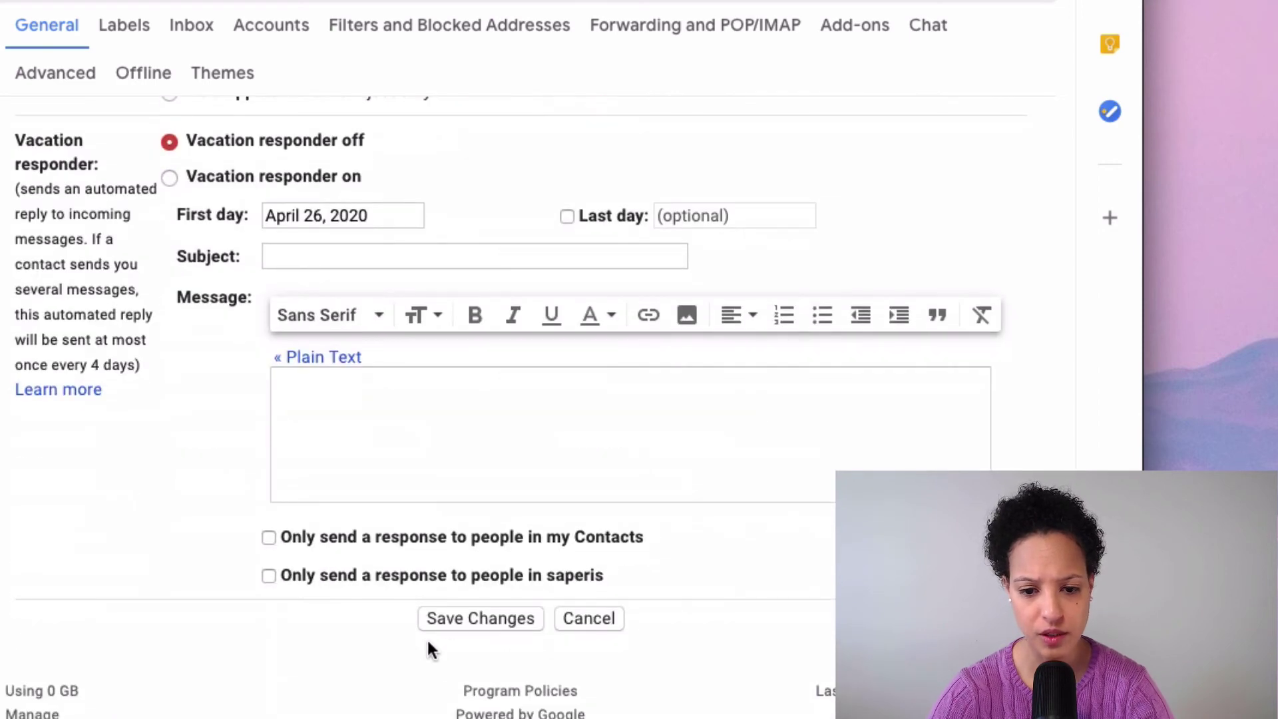
{"action": "left_click", "coordinate": [434, 618]}
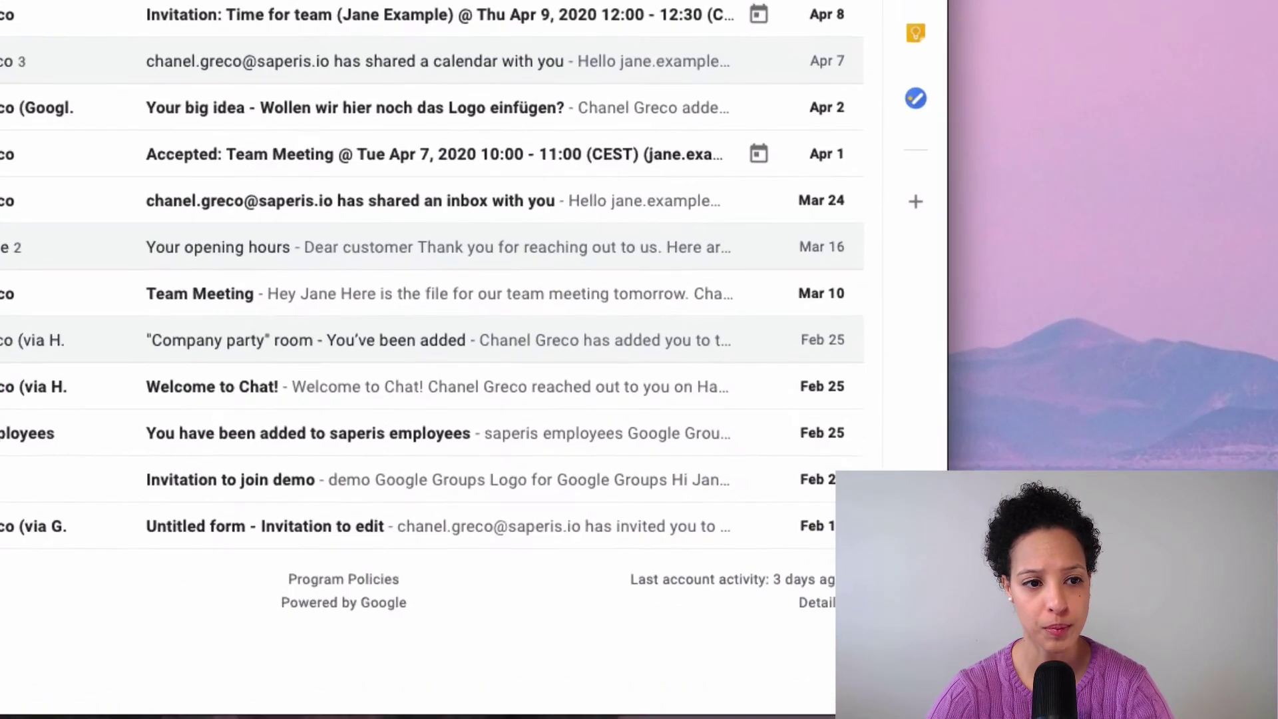
- Start a new message, try the Within Organization signature, then switch back to Outside Organization
{"action": "key", "text": "c"}
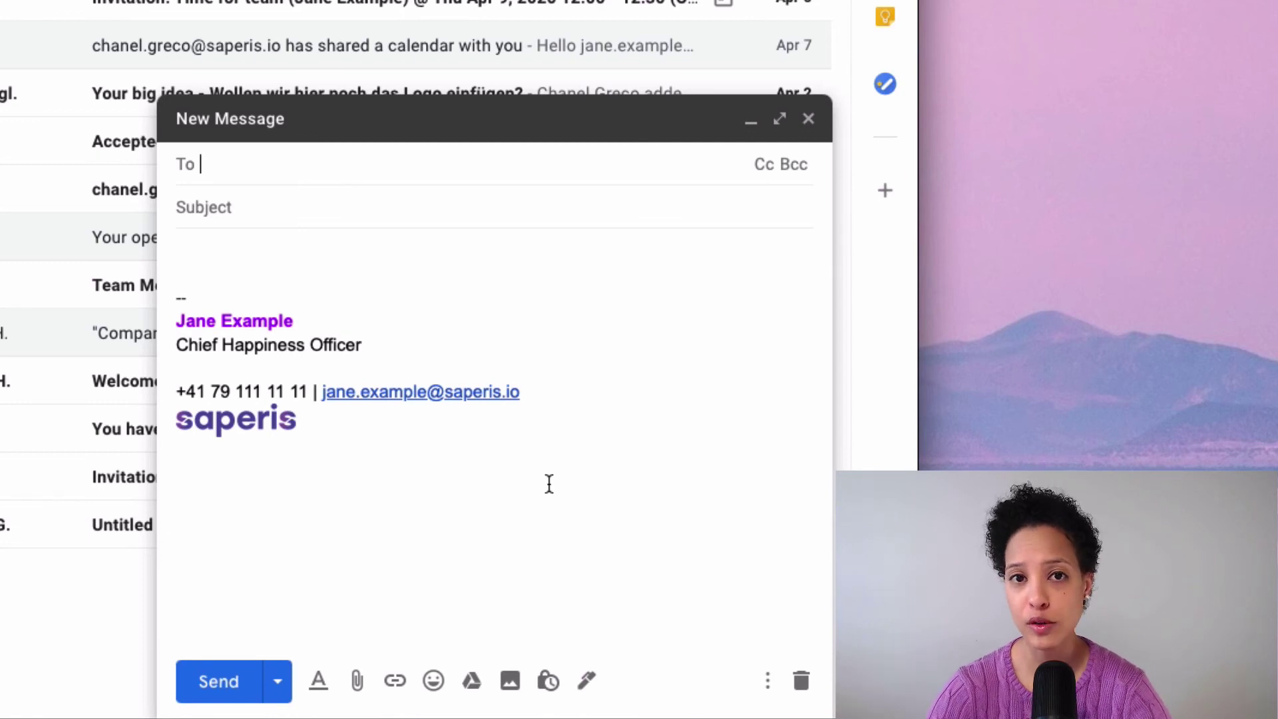
{"action": "left_click", "coordinate": [587, 682]}
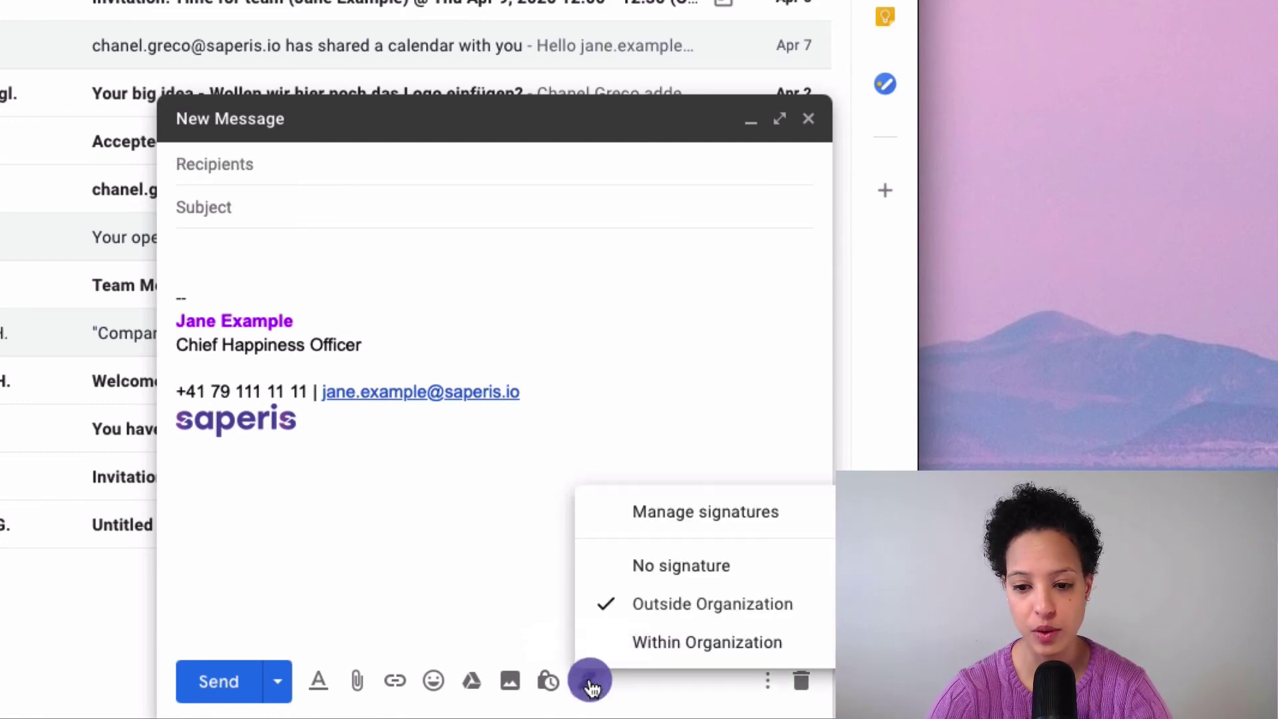
{"action": "left_click", "coordinate": [702, 643]}
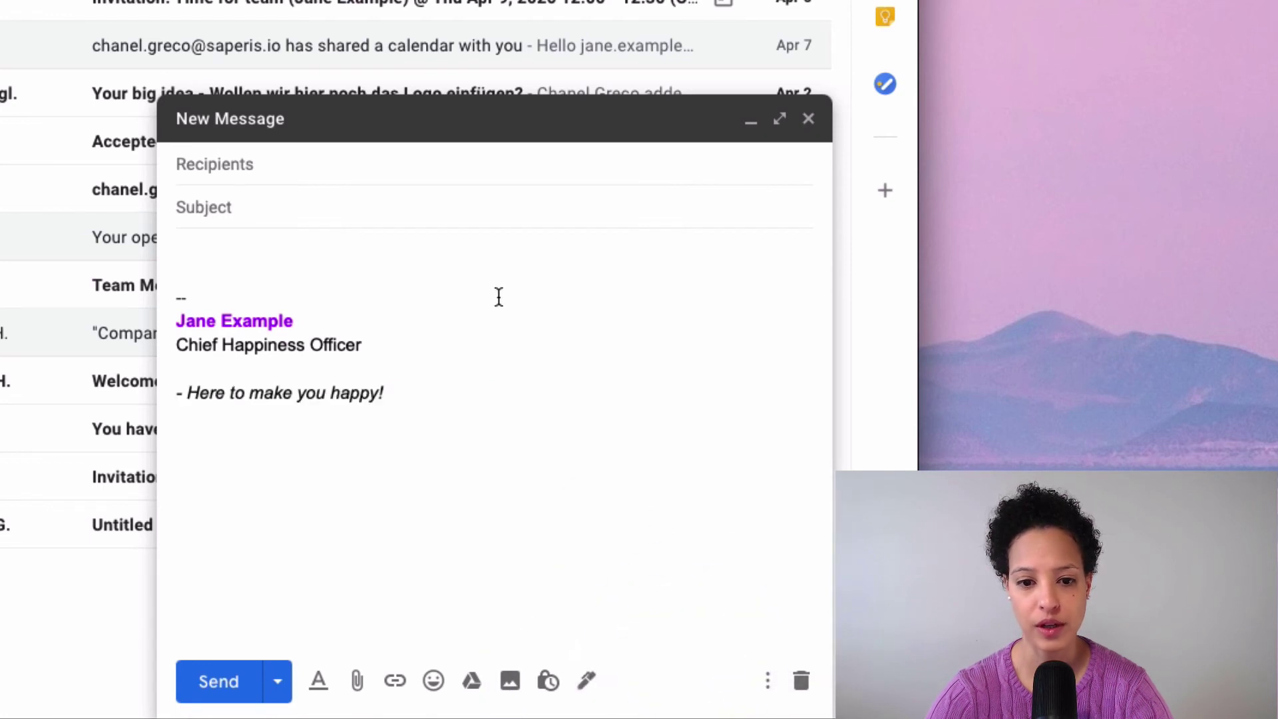
{"action": "left_click", "coordinate": [587, 680]}
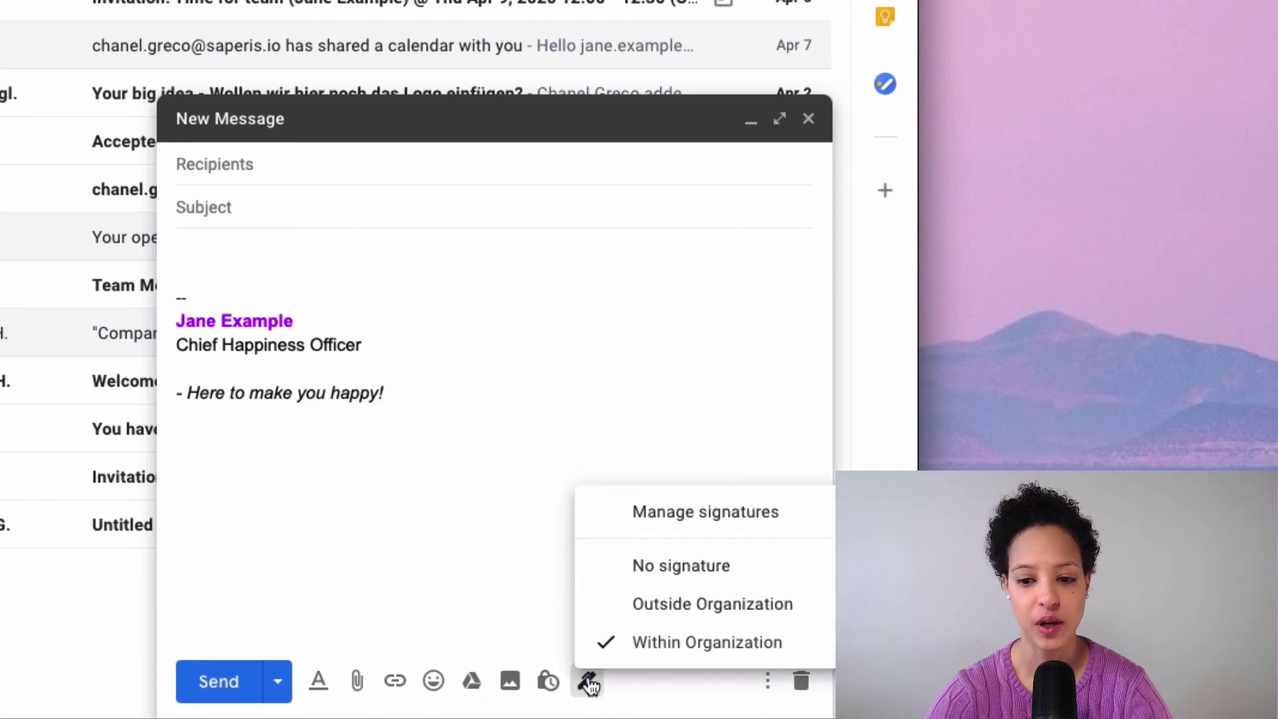
{"action": "left_click", "coordinate": [764, 606]}
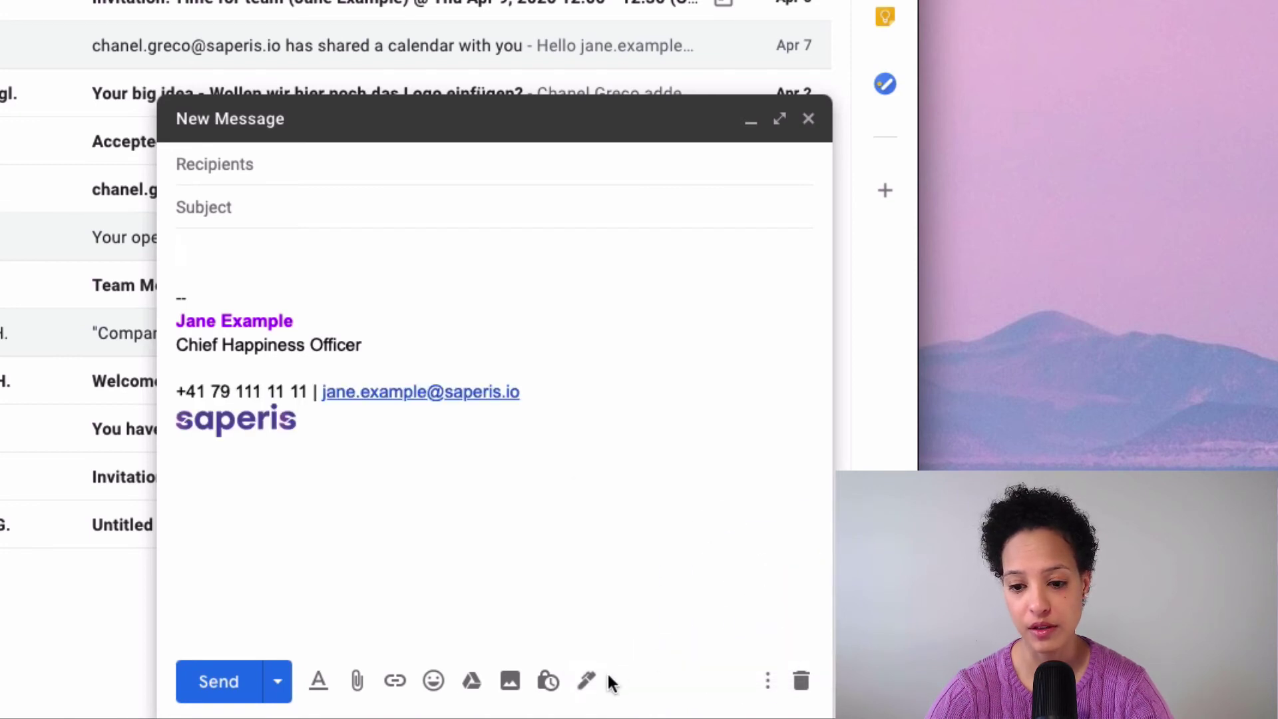
{"action": "left_click", "coordinate": [587, 680]}
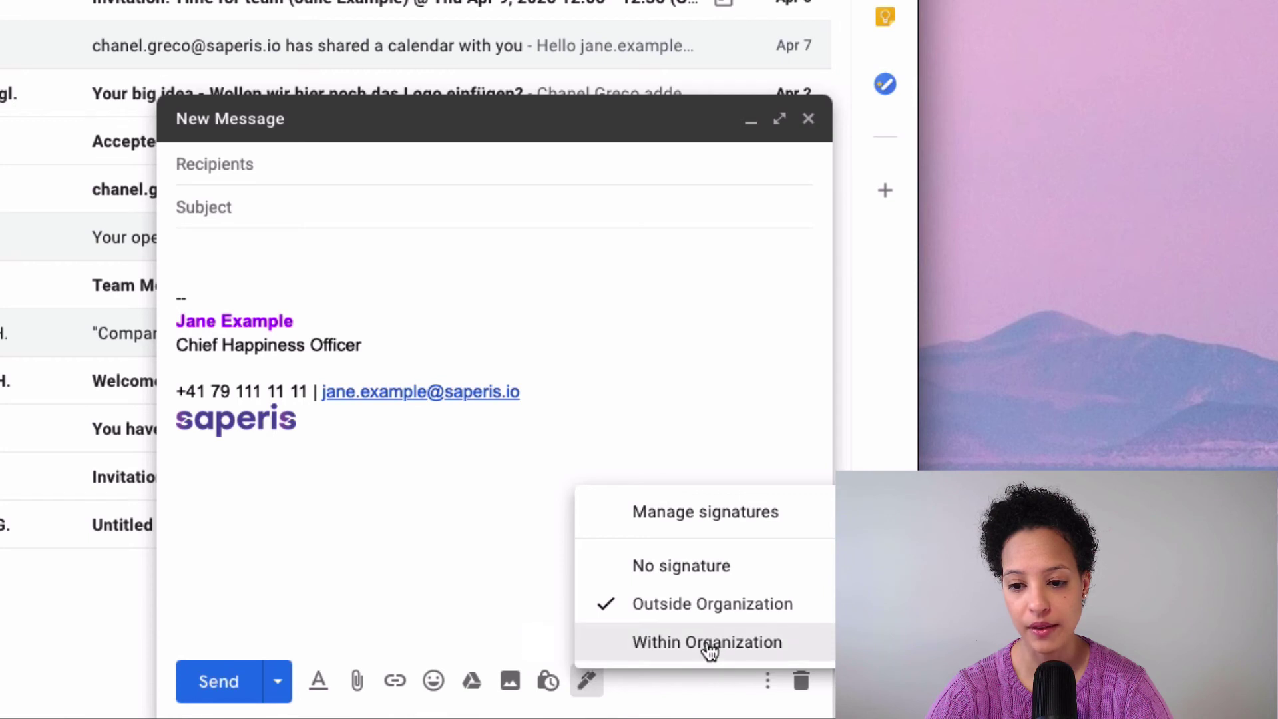
{"action": "left_click", "coordinate": [757, 578]}
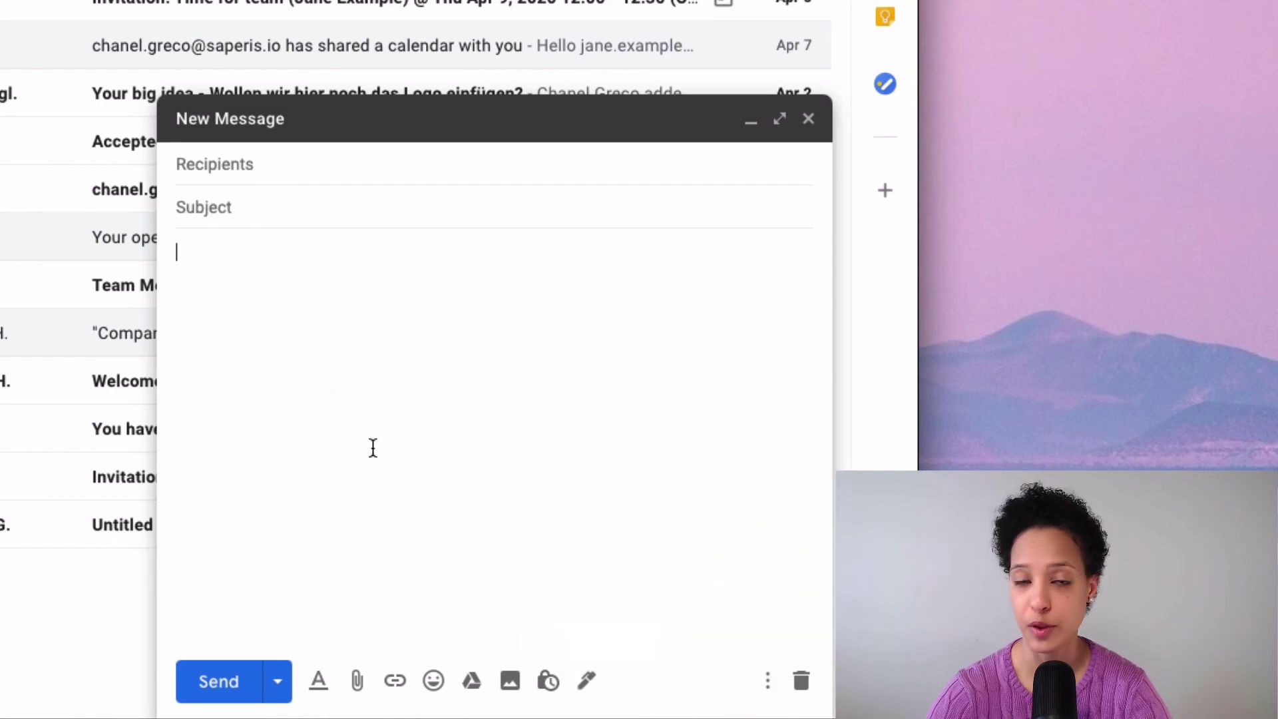
{"action": "left_click", "coordinate": [587, 679]}
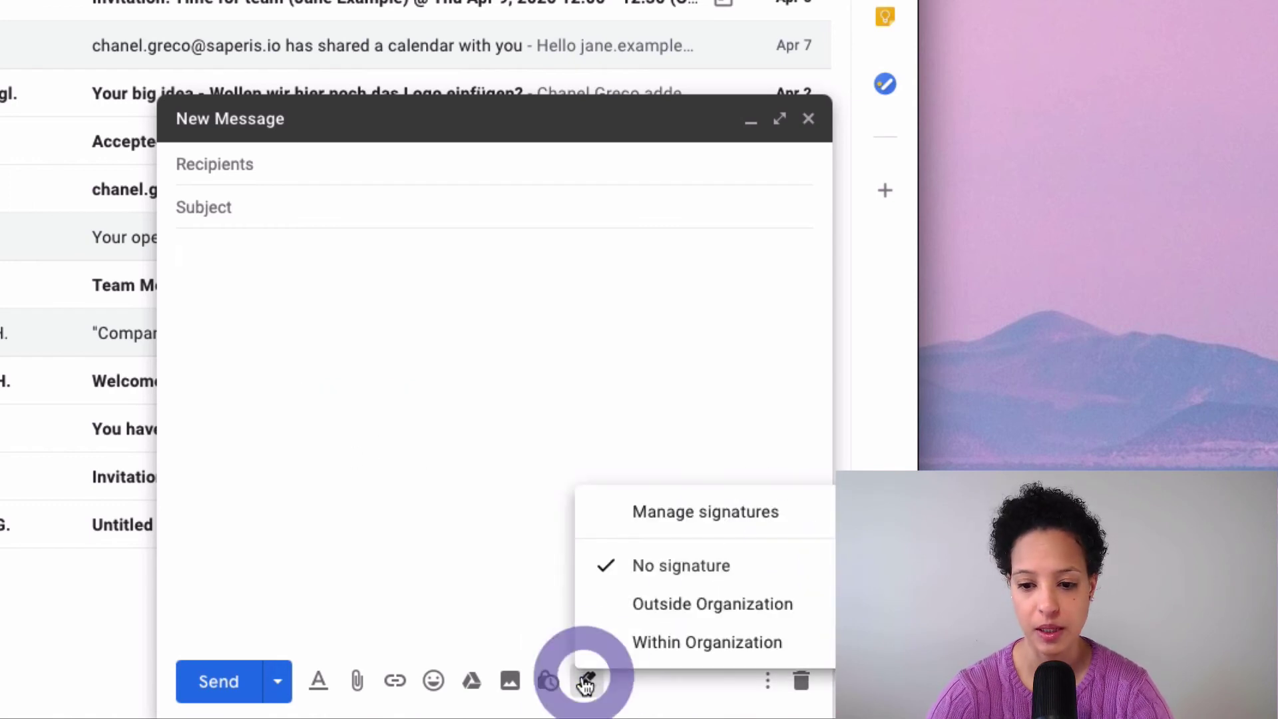
{"action": "left_click", "coordinate": [726, 613]}
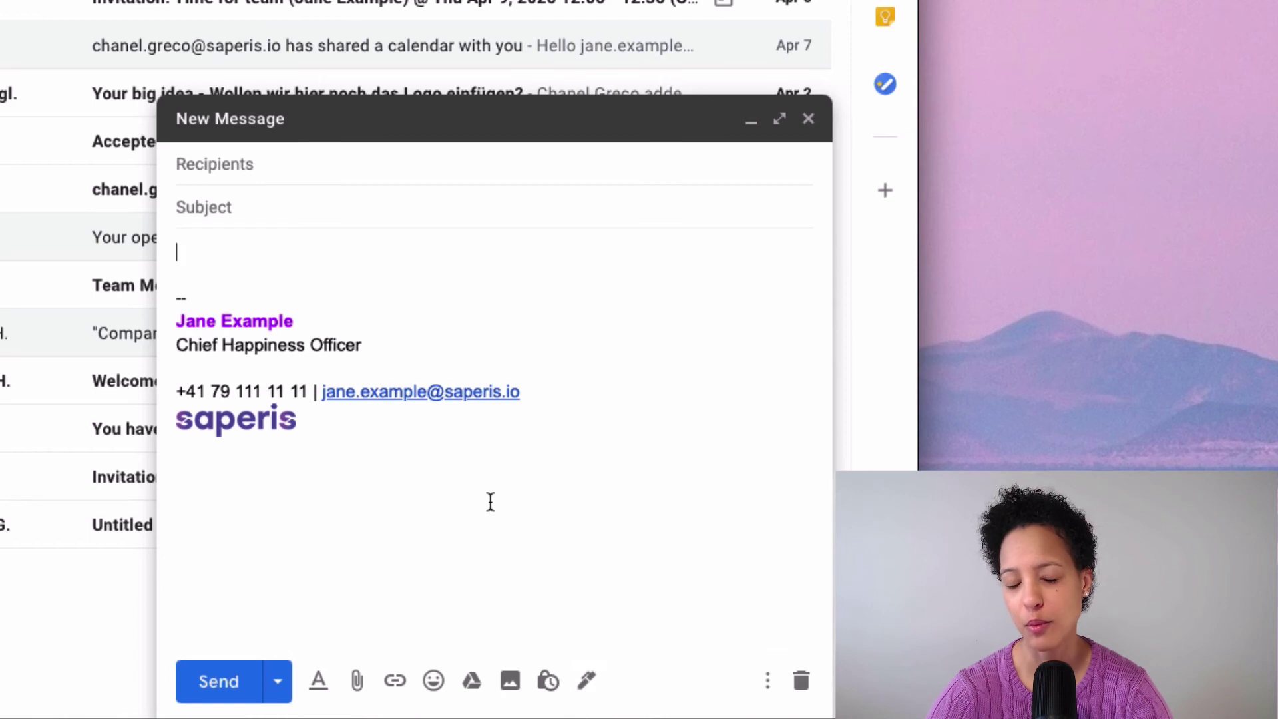